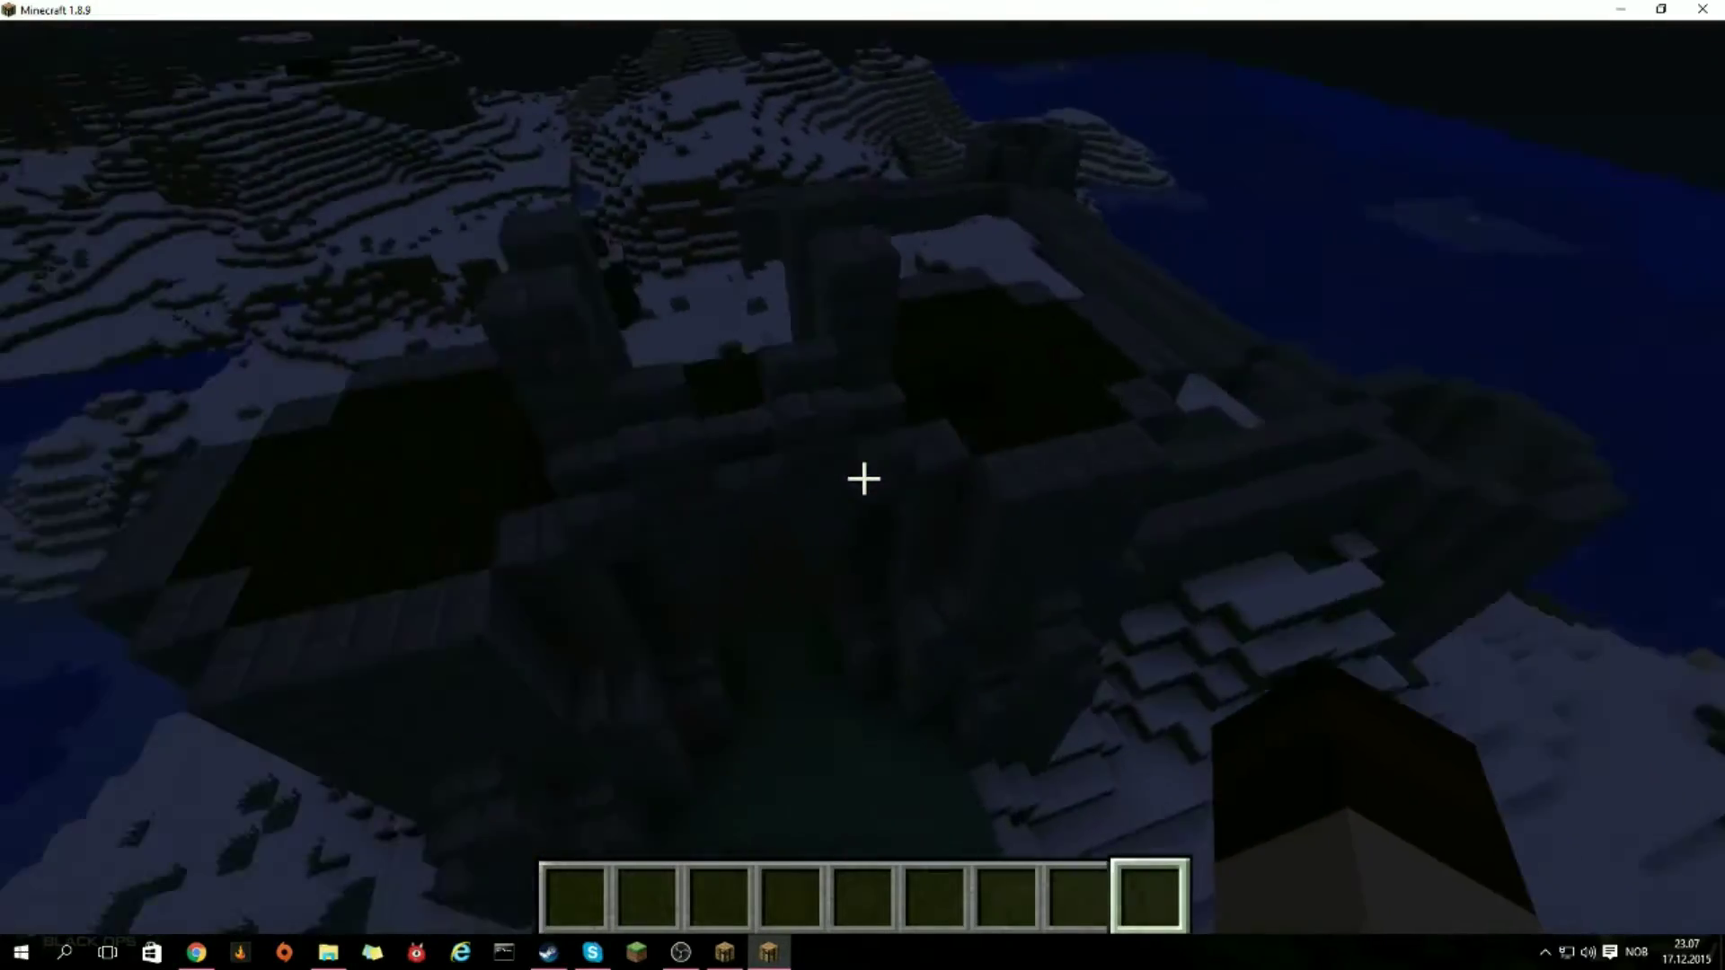
# Step: Walk into the dark stone castle and run a /pw warp command from chat
pyautogui.press('w')
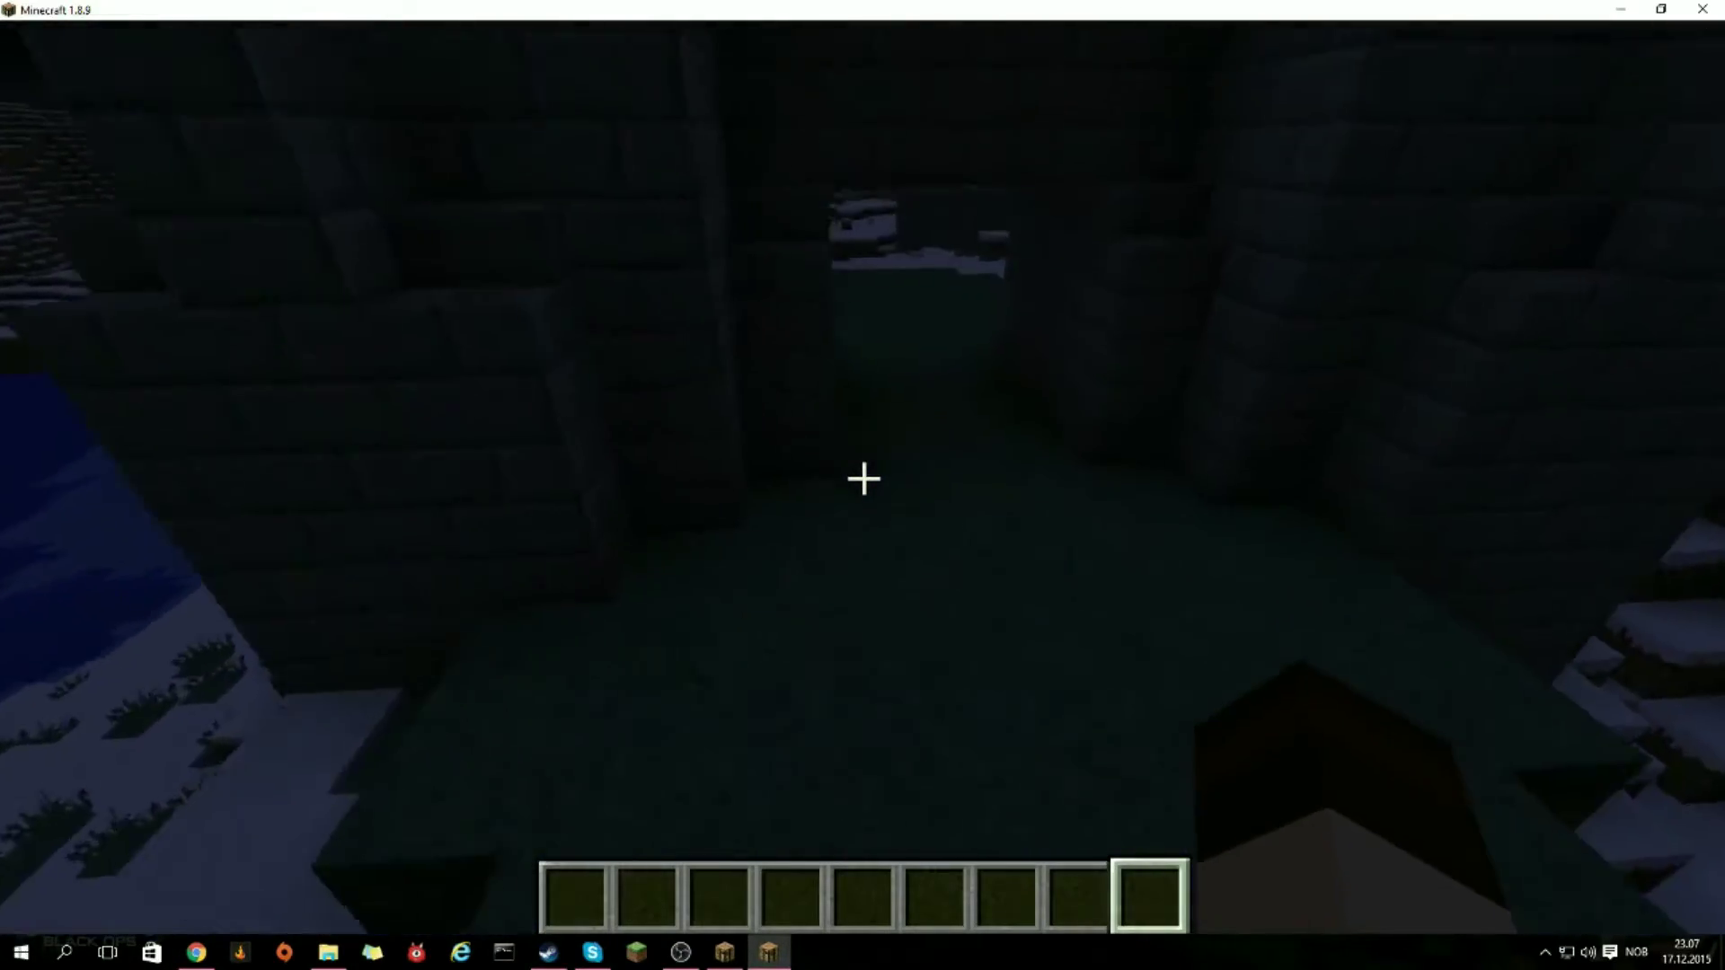
pyautogui.write('t/pw')
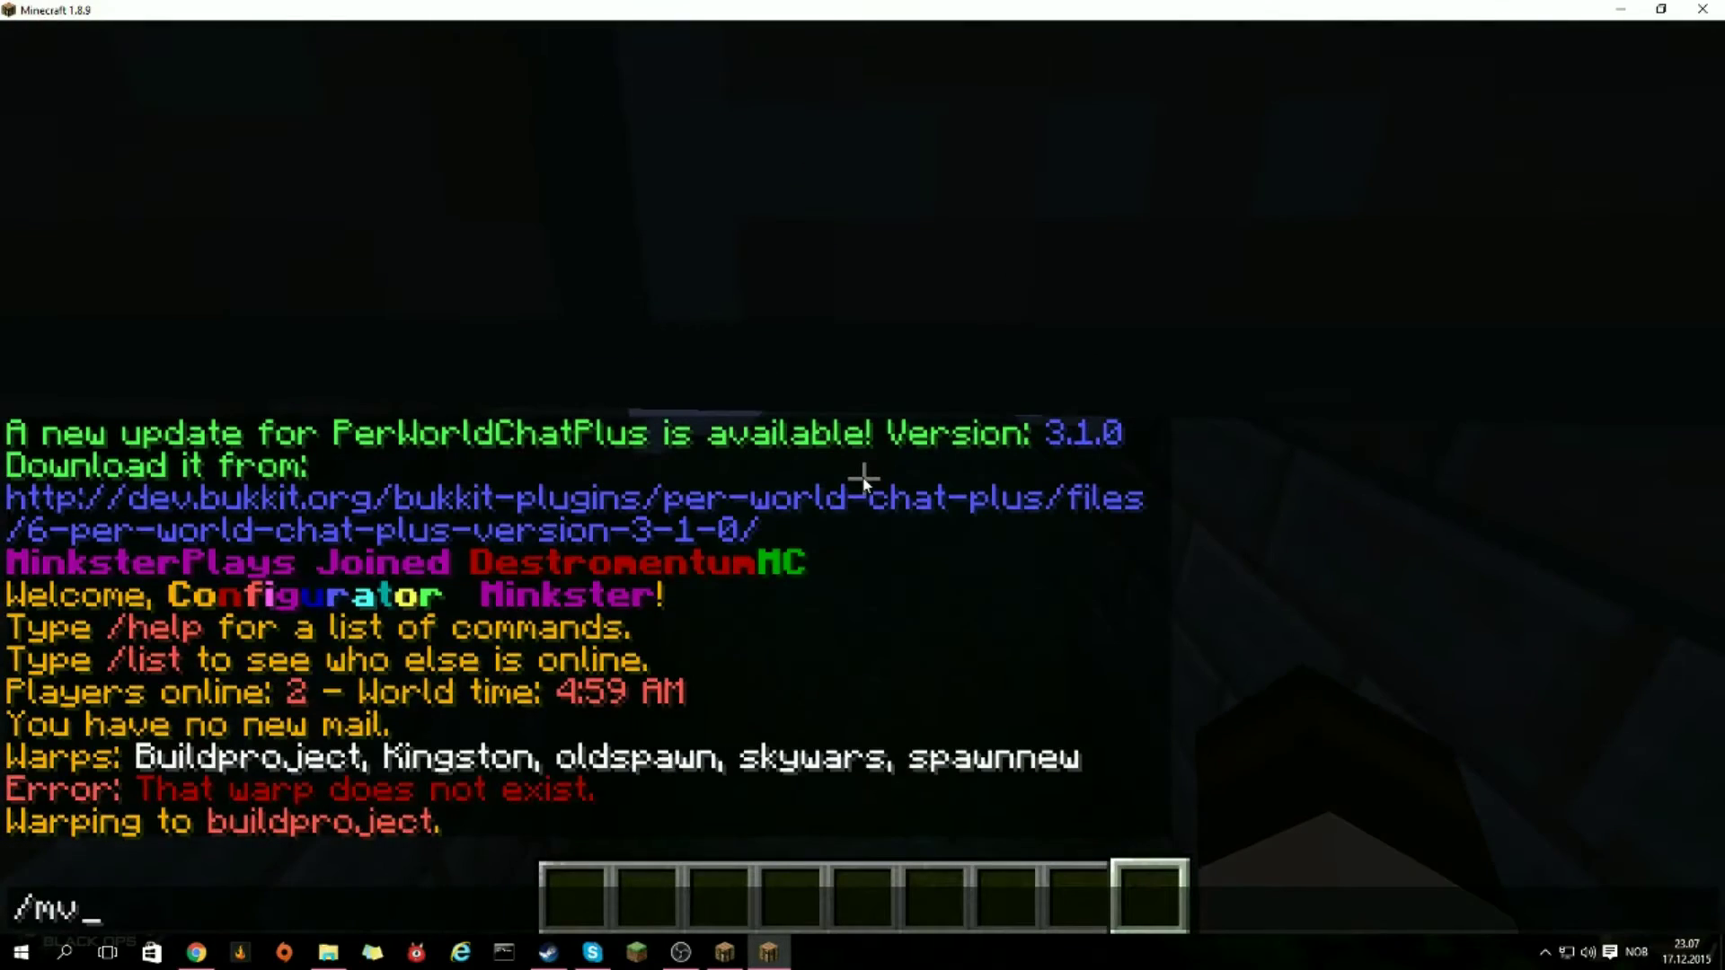
pyautogui.press('Return')
# Step: Fly up out of the stone pit, face the castle, and bring up the chat history
pyautogui.press('space')
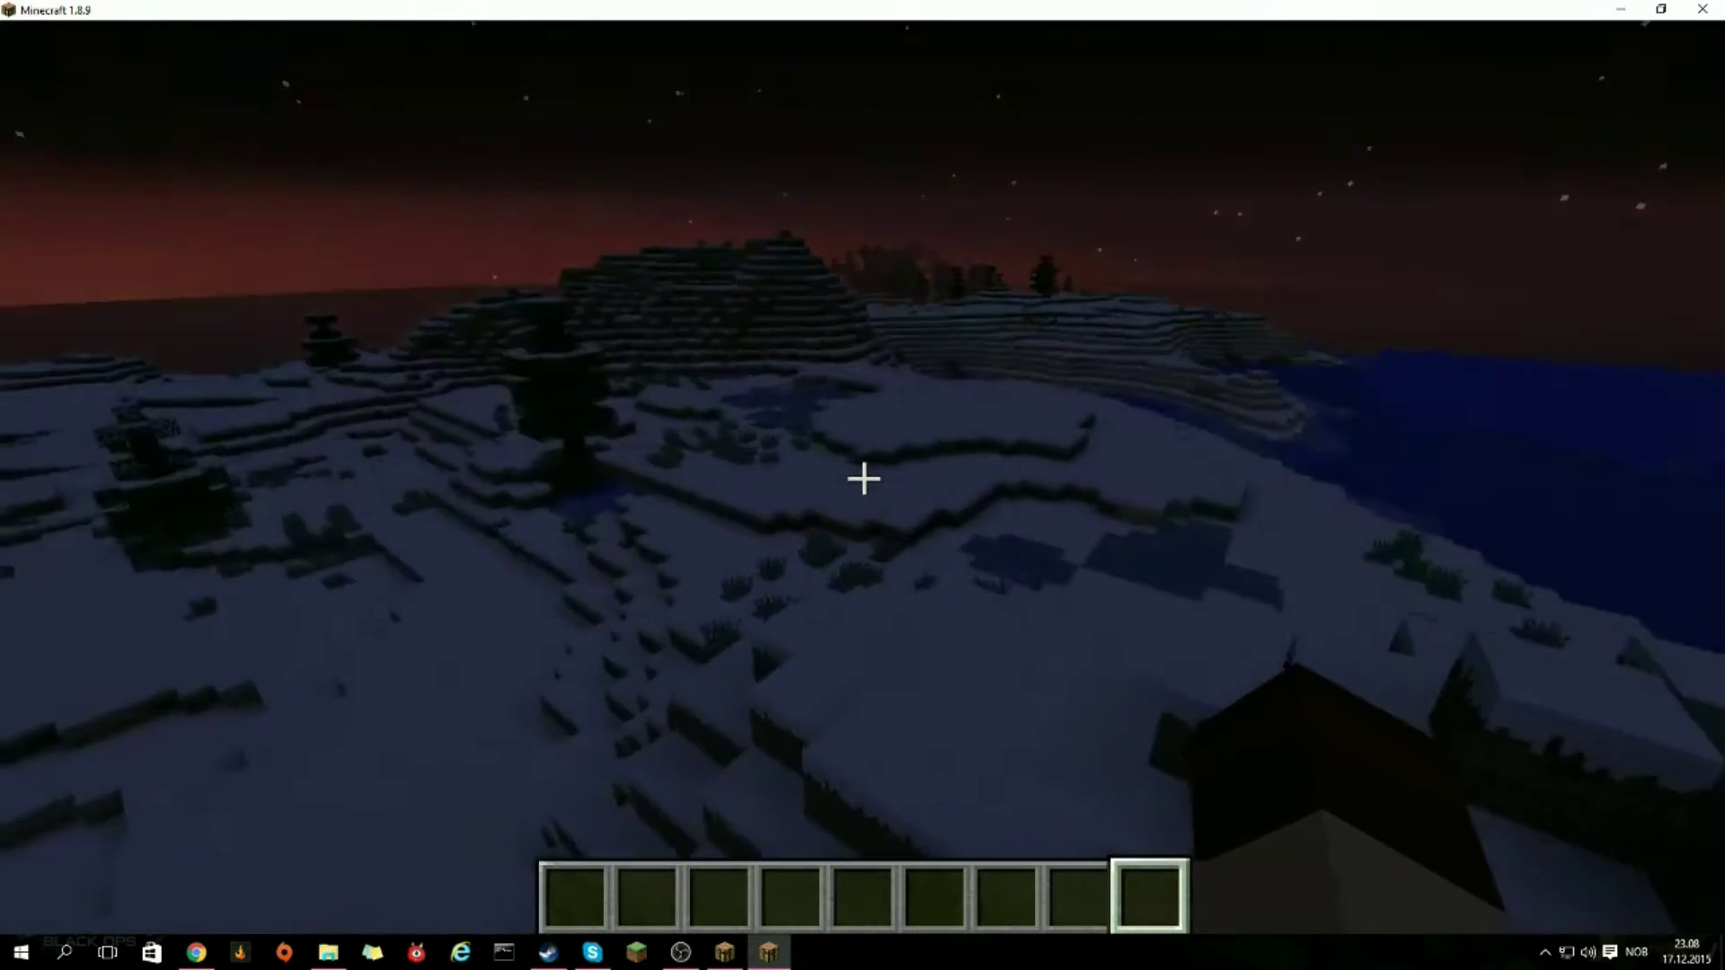
pyautogui.moveTo(862, 478)
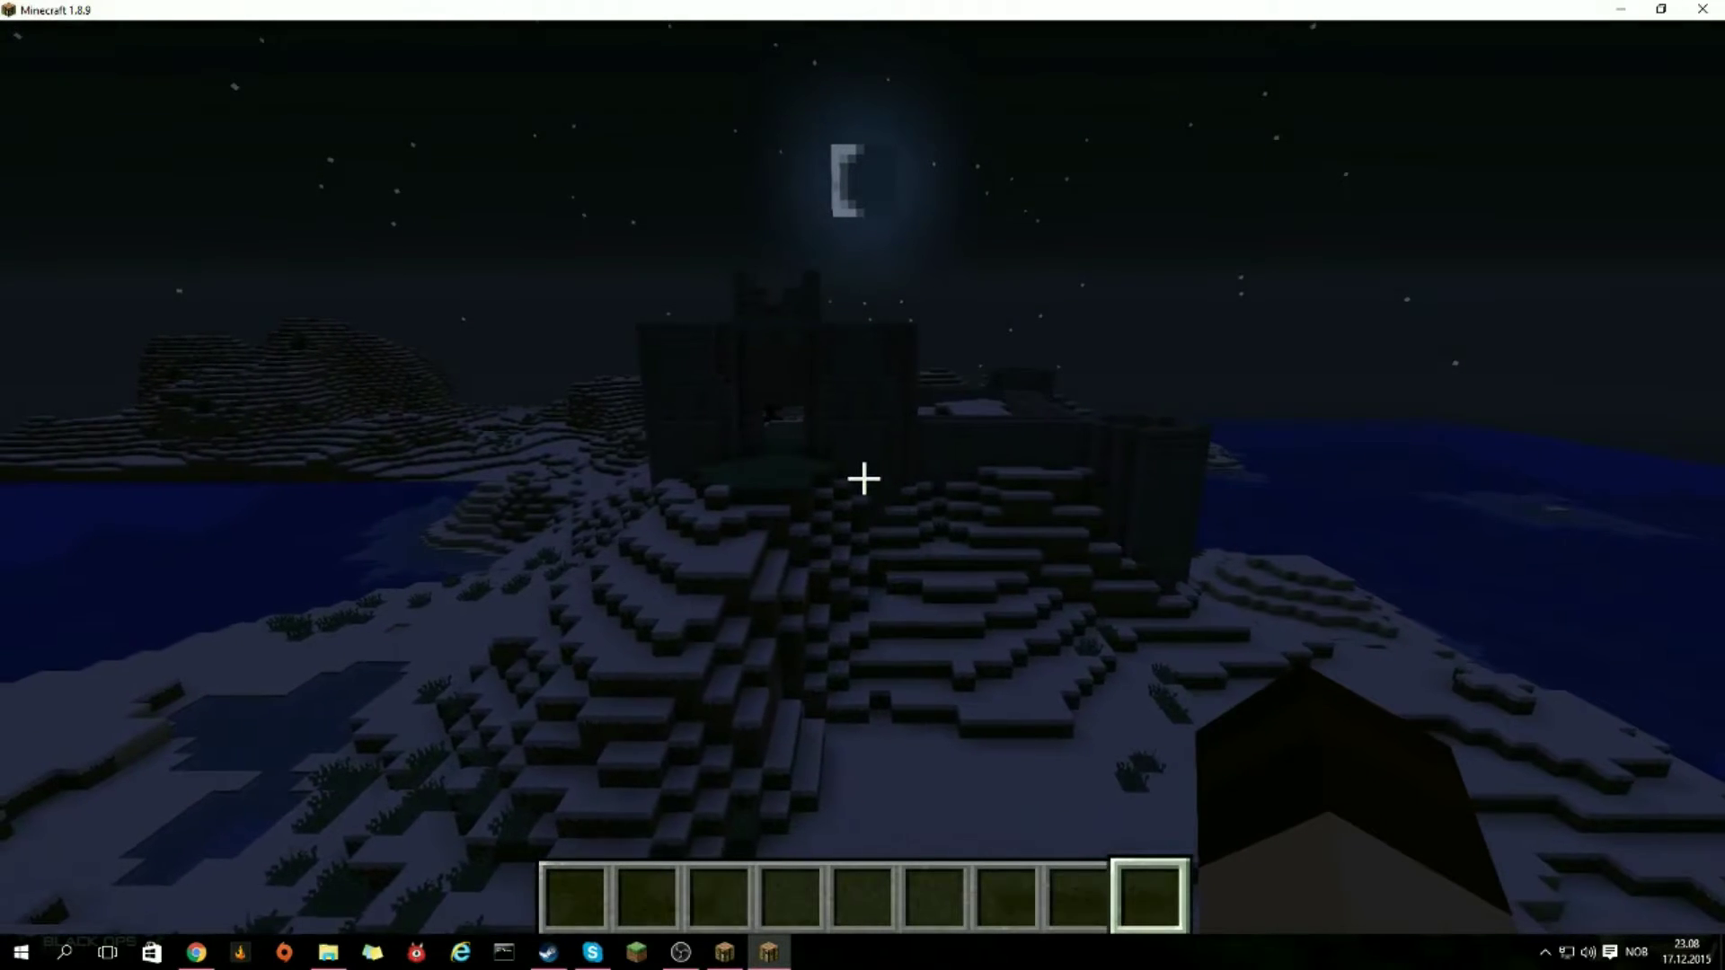
pyautogui.press('t')
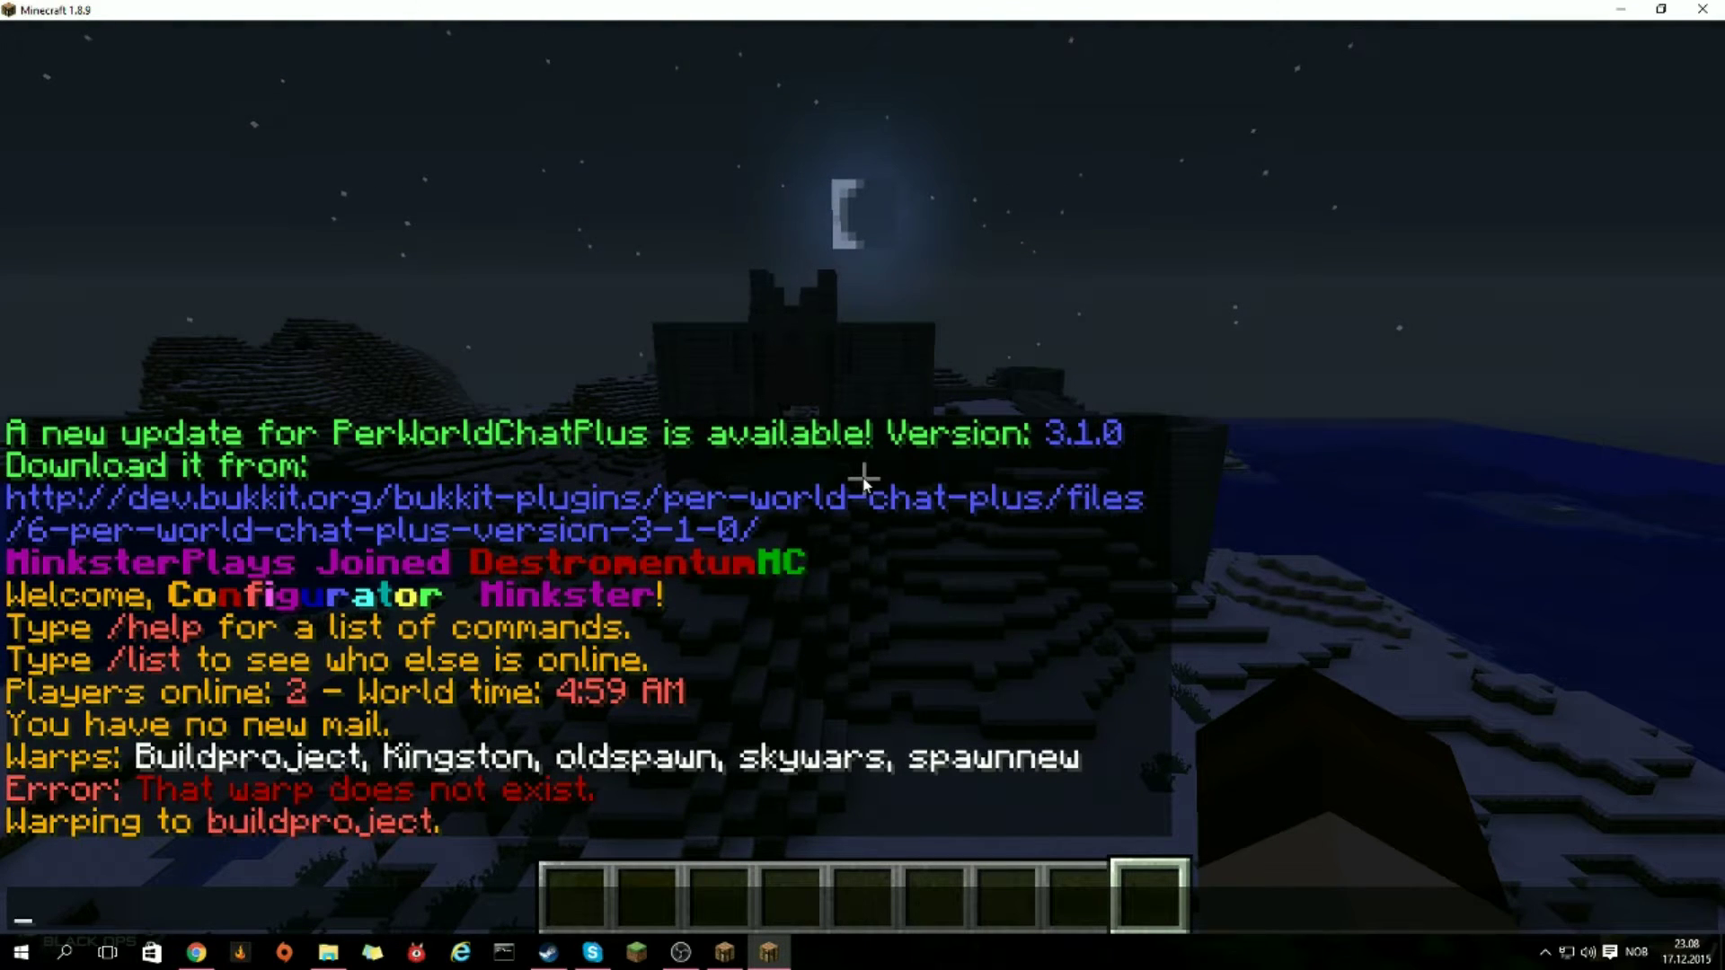
# Step: Send a 'g' test message in chat and reopen chat to check it
pyautogui.press('Escape')
pyautogui.write('ter> g')
pyautogui.press('Return')
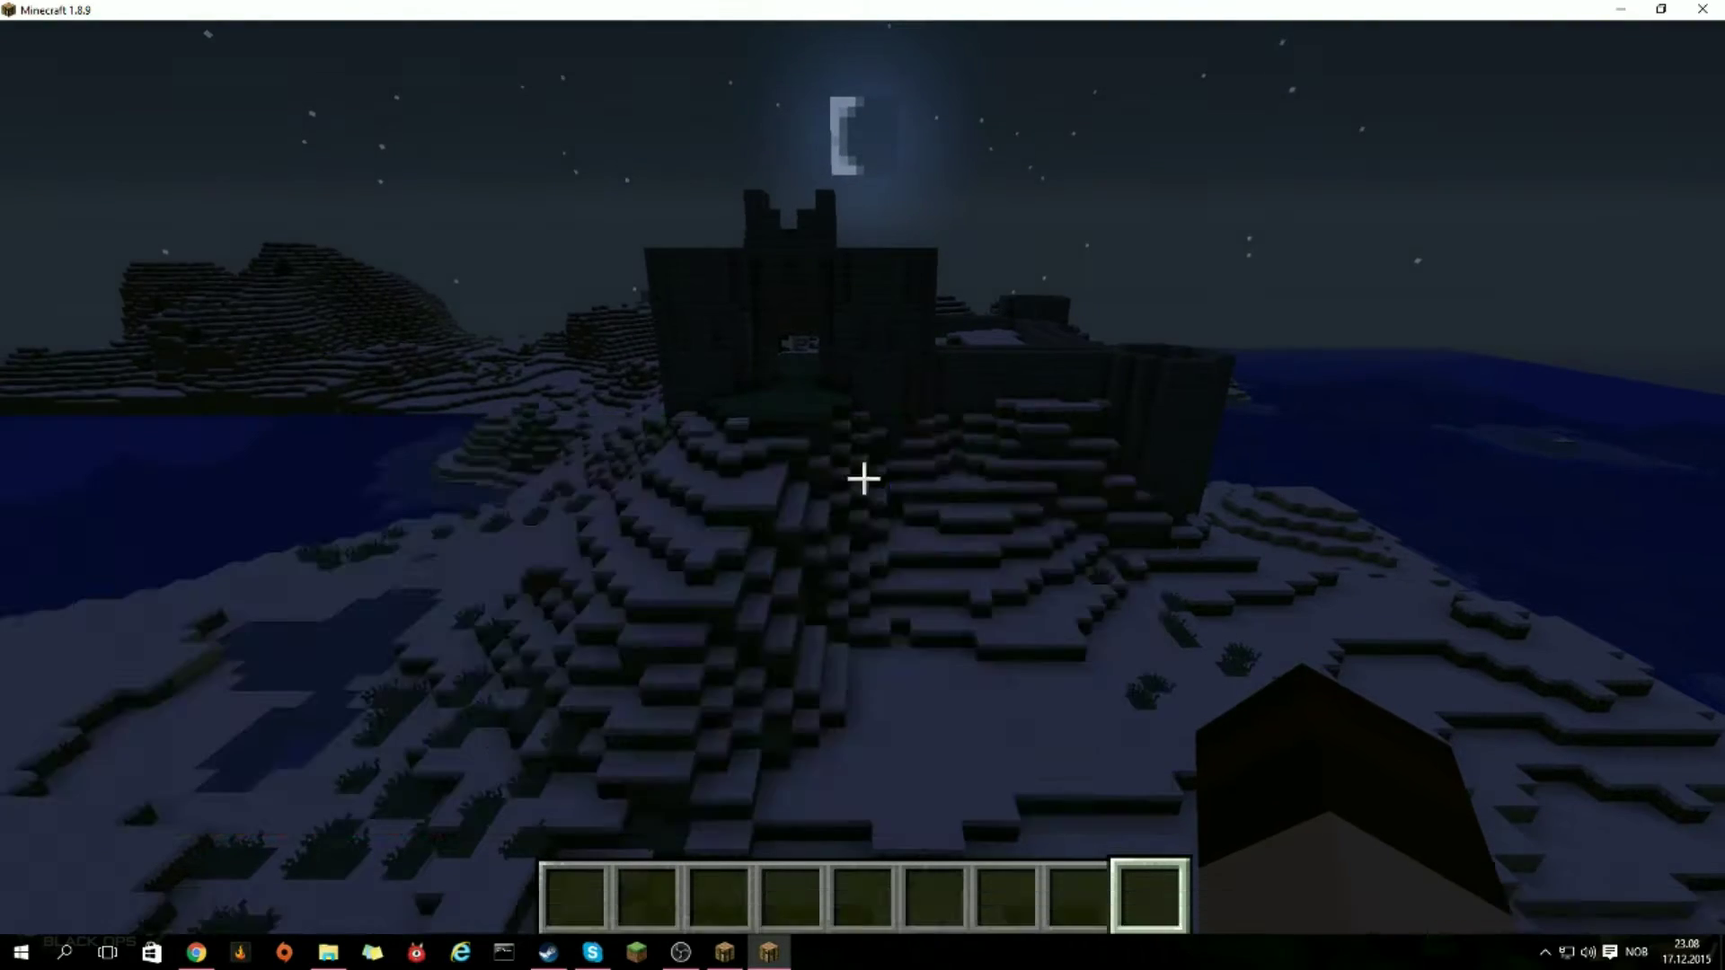
pyautogui.press('t')
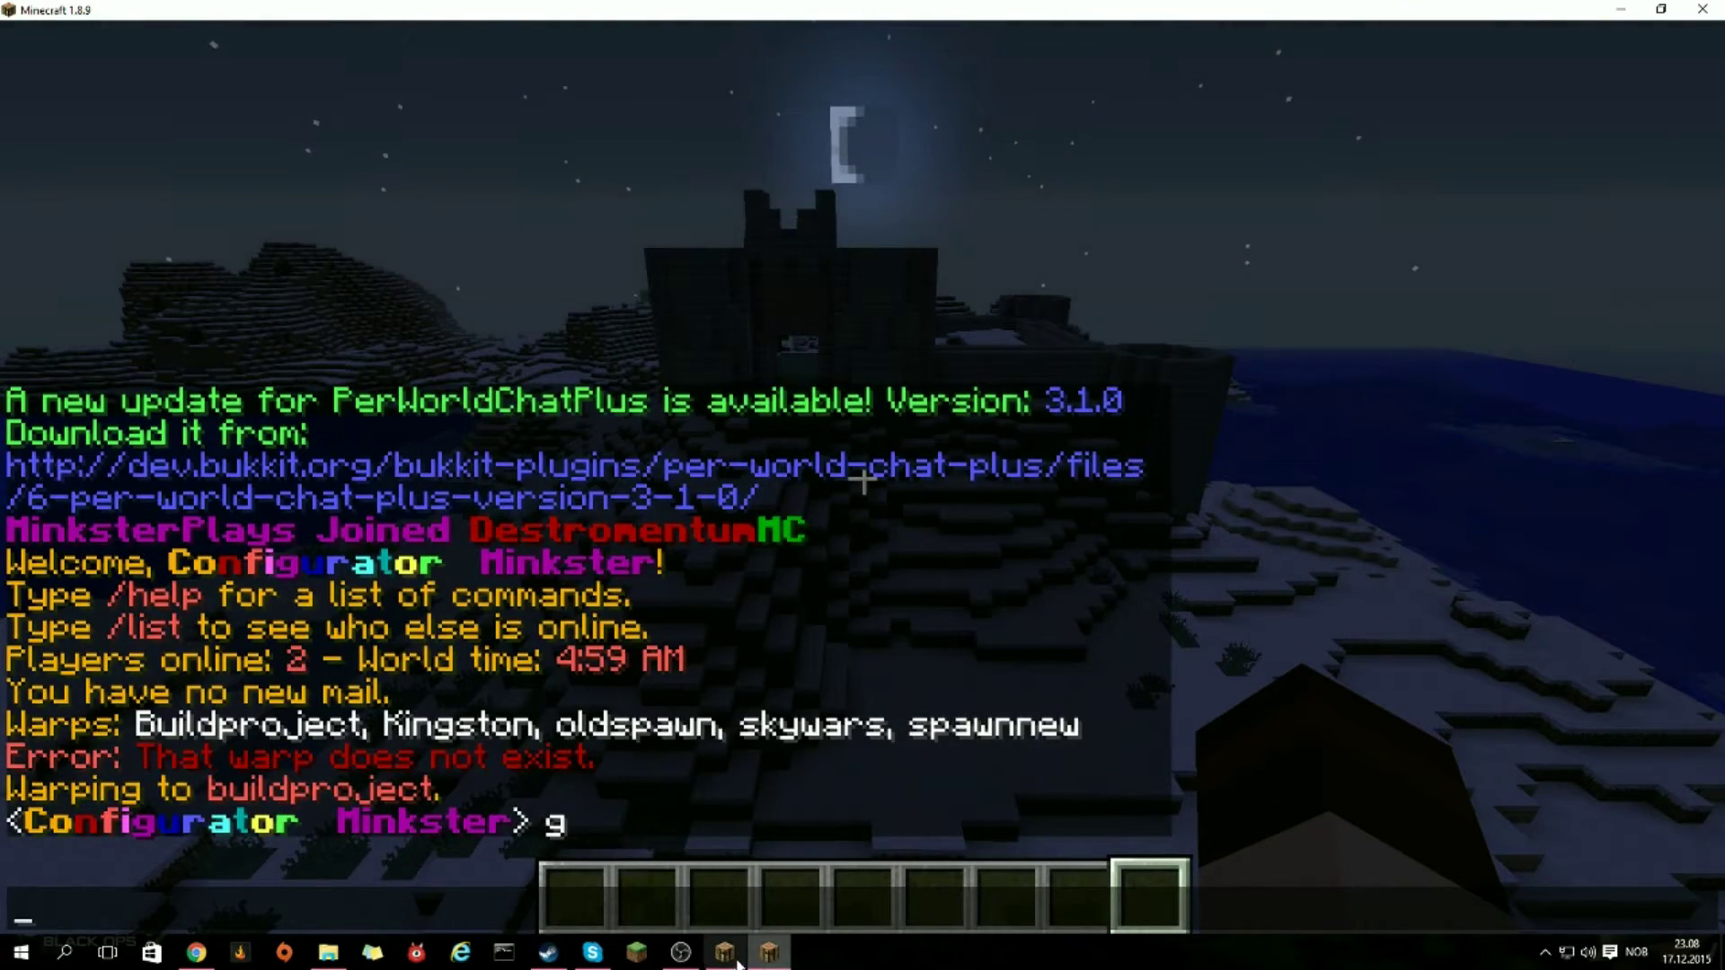
# Step: Send a 'g' test message from the other player's Minecraft window
pyautogui.click(725, 959)
pyautogui.press('Escape')
pyautogui.write('tg')
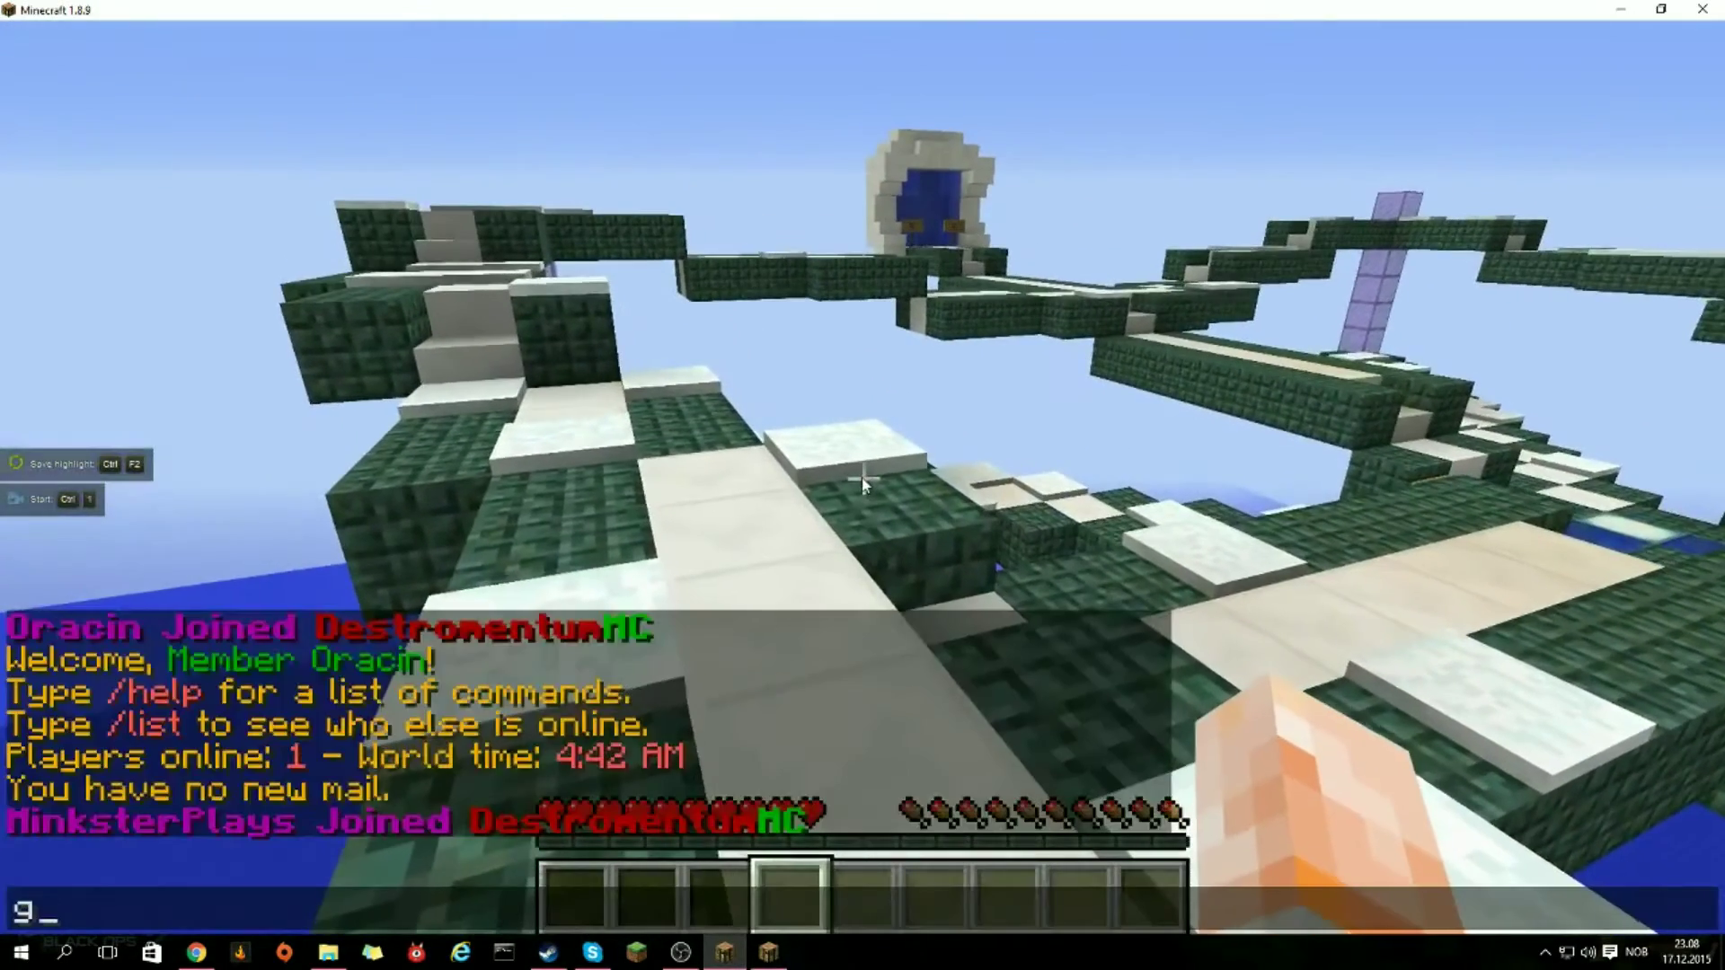
pyautogui.press('Return')
# Step: In the night-time window, check the online player list, send another 'g', and review chat history
pyautogui.click(768, 952)
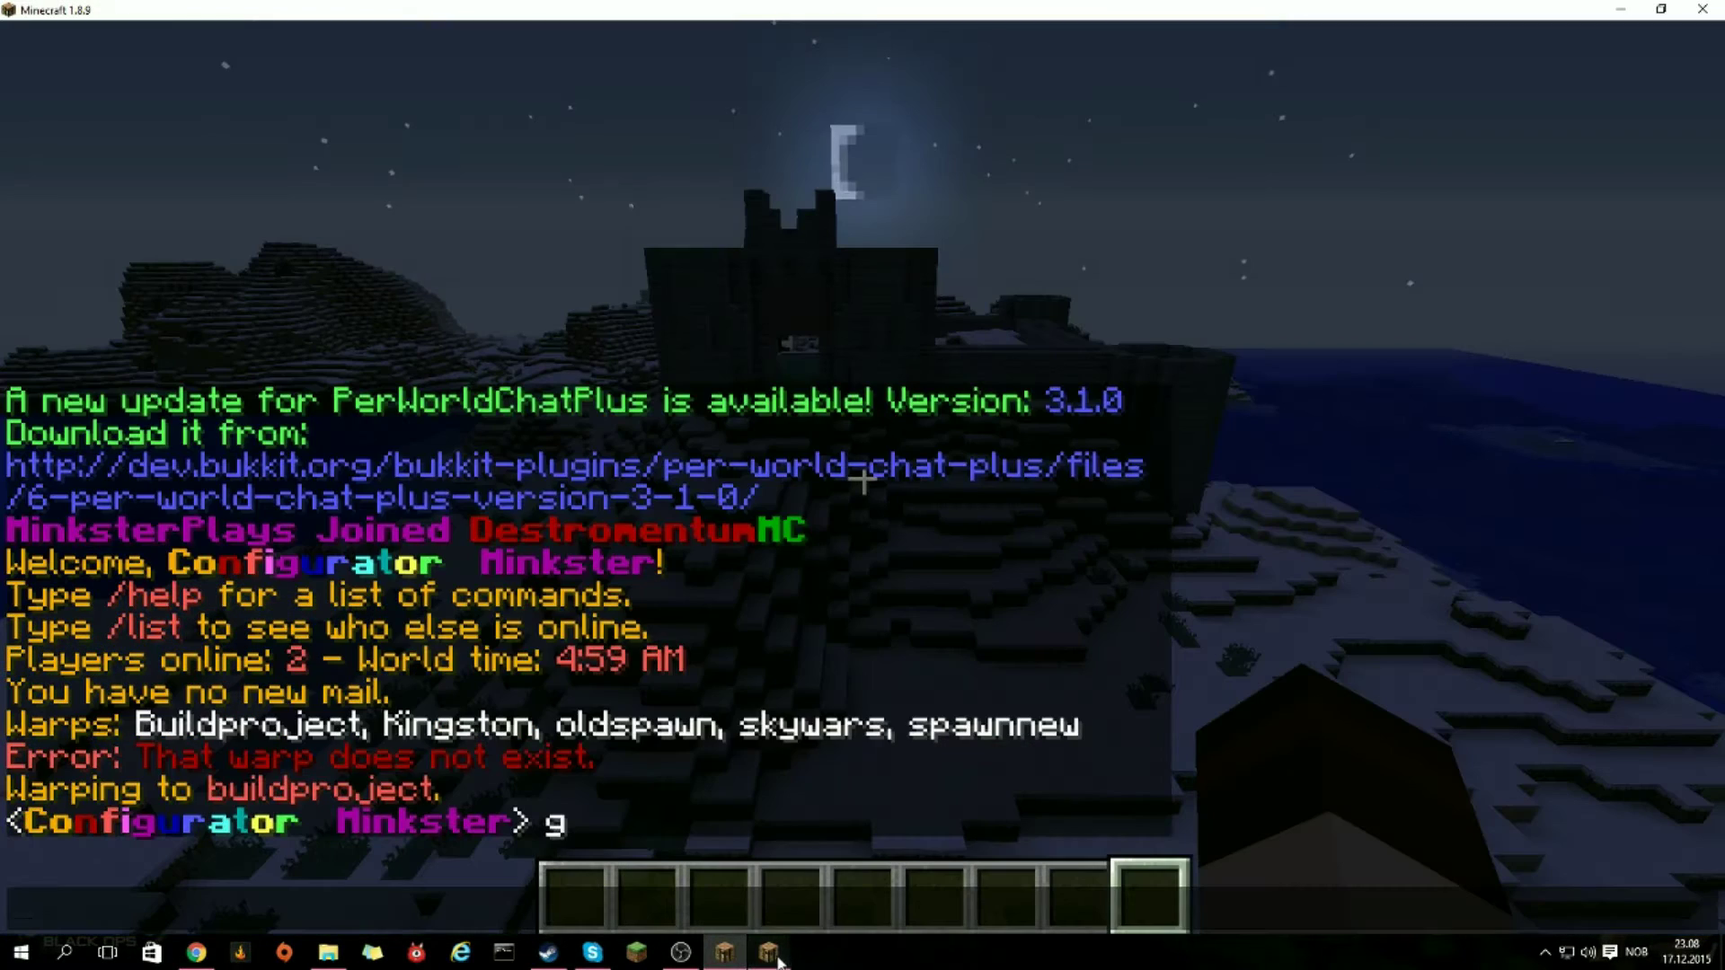
pyautogui.press('Escape')
pyautogui.press('Tab')
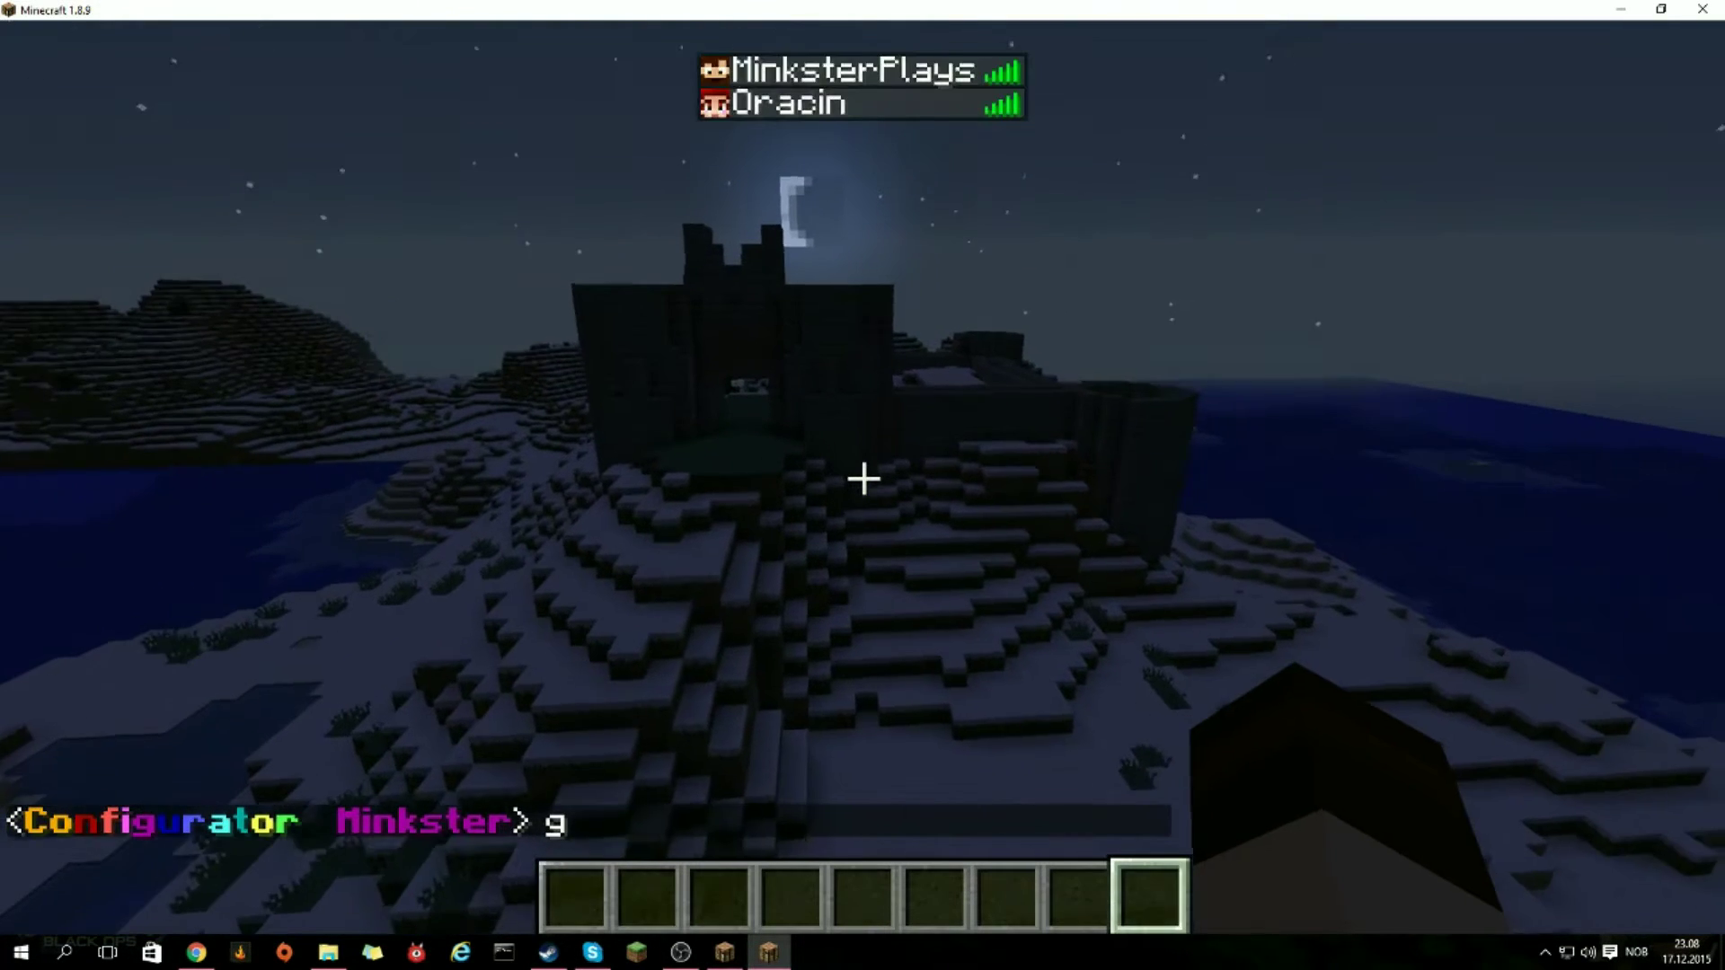
pyautogui.write('tg')
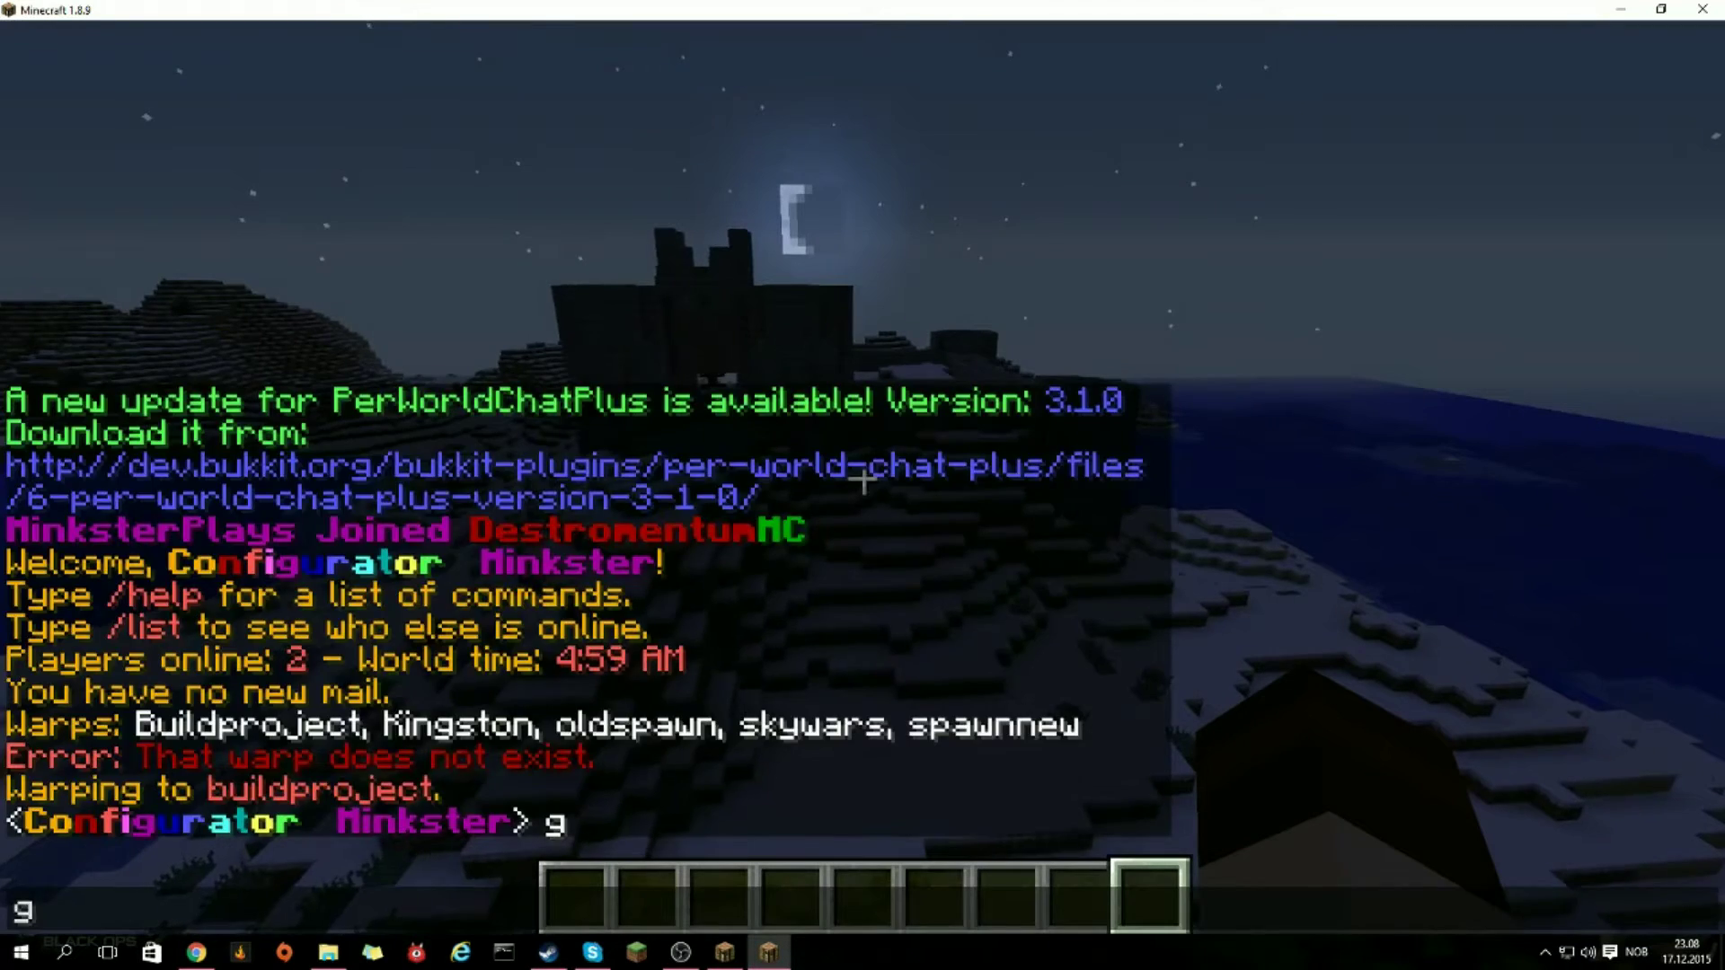
pyautogui.press('Return')
pyautogui.press('t')
pyautogui.press('Escape')
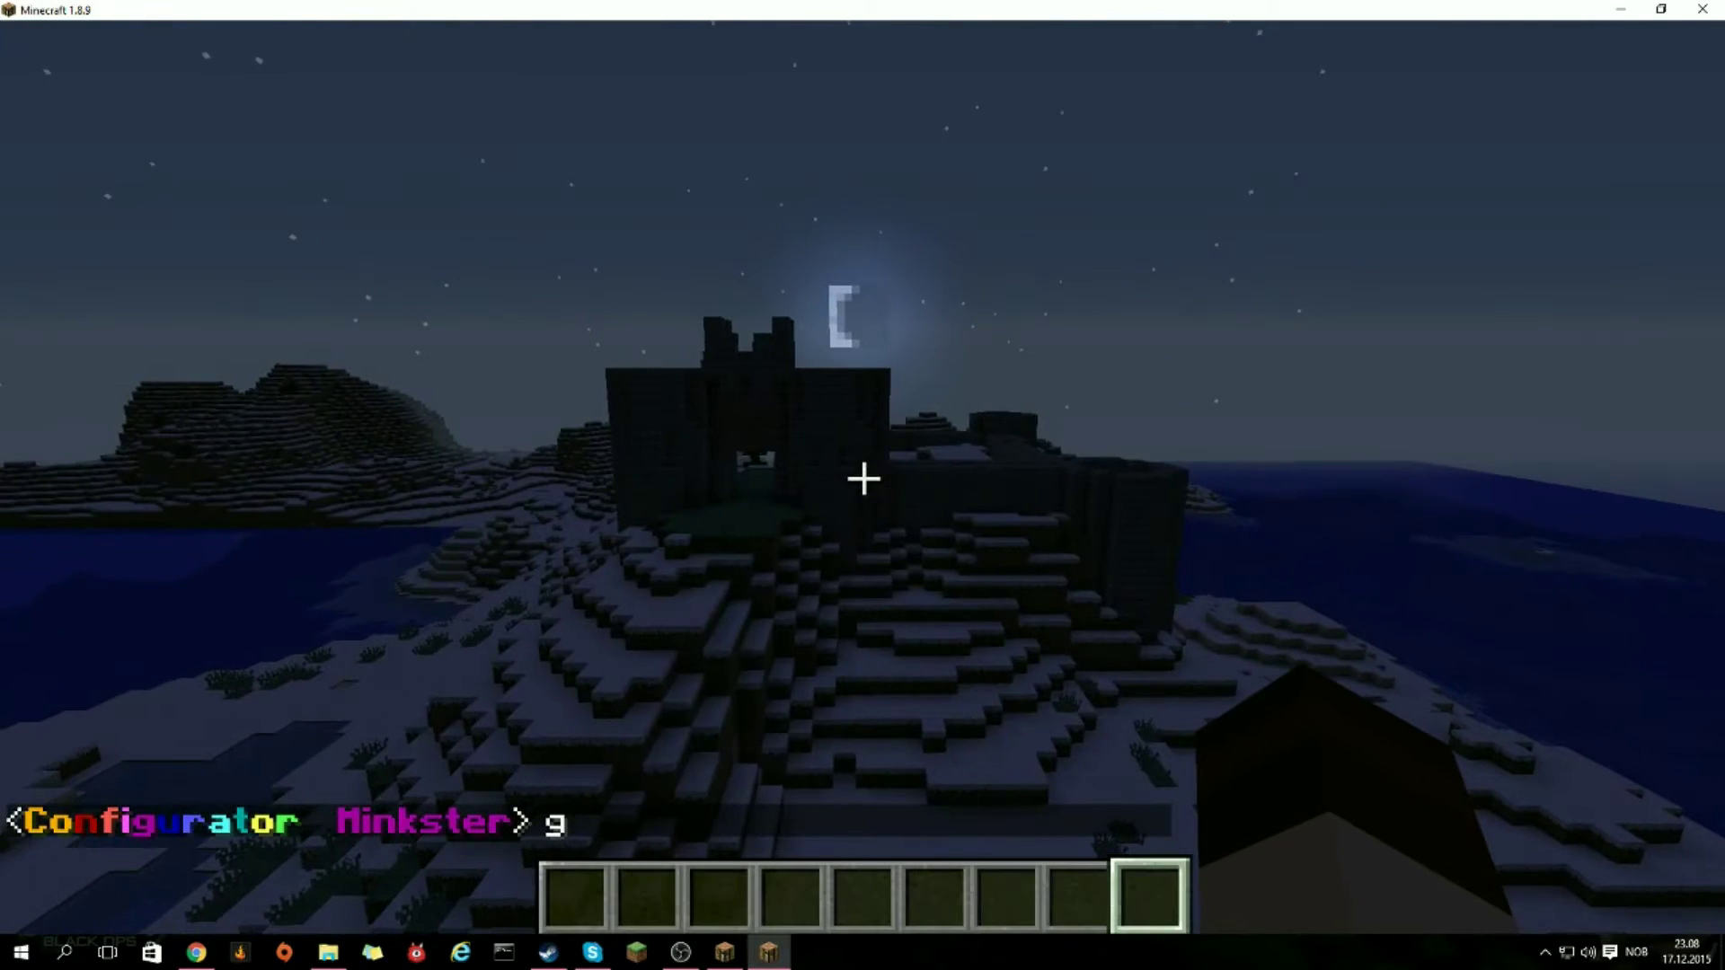
pyautogui.press('t')
pyautogui.moveTo(196, 952)
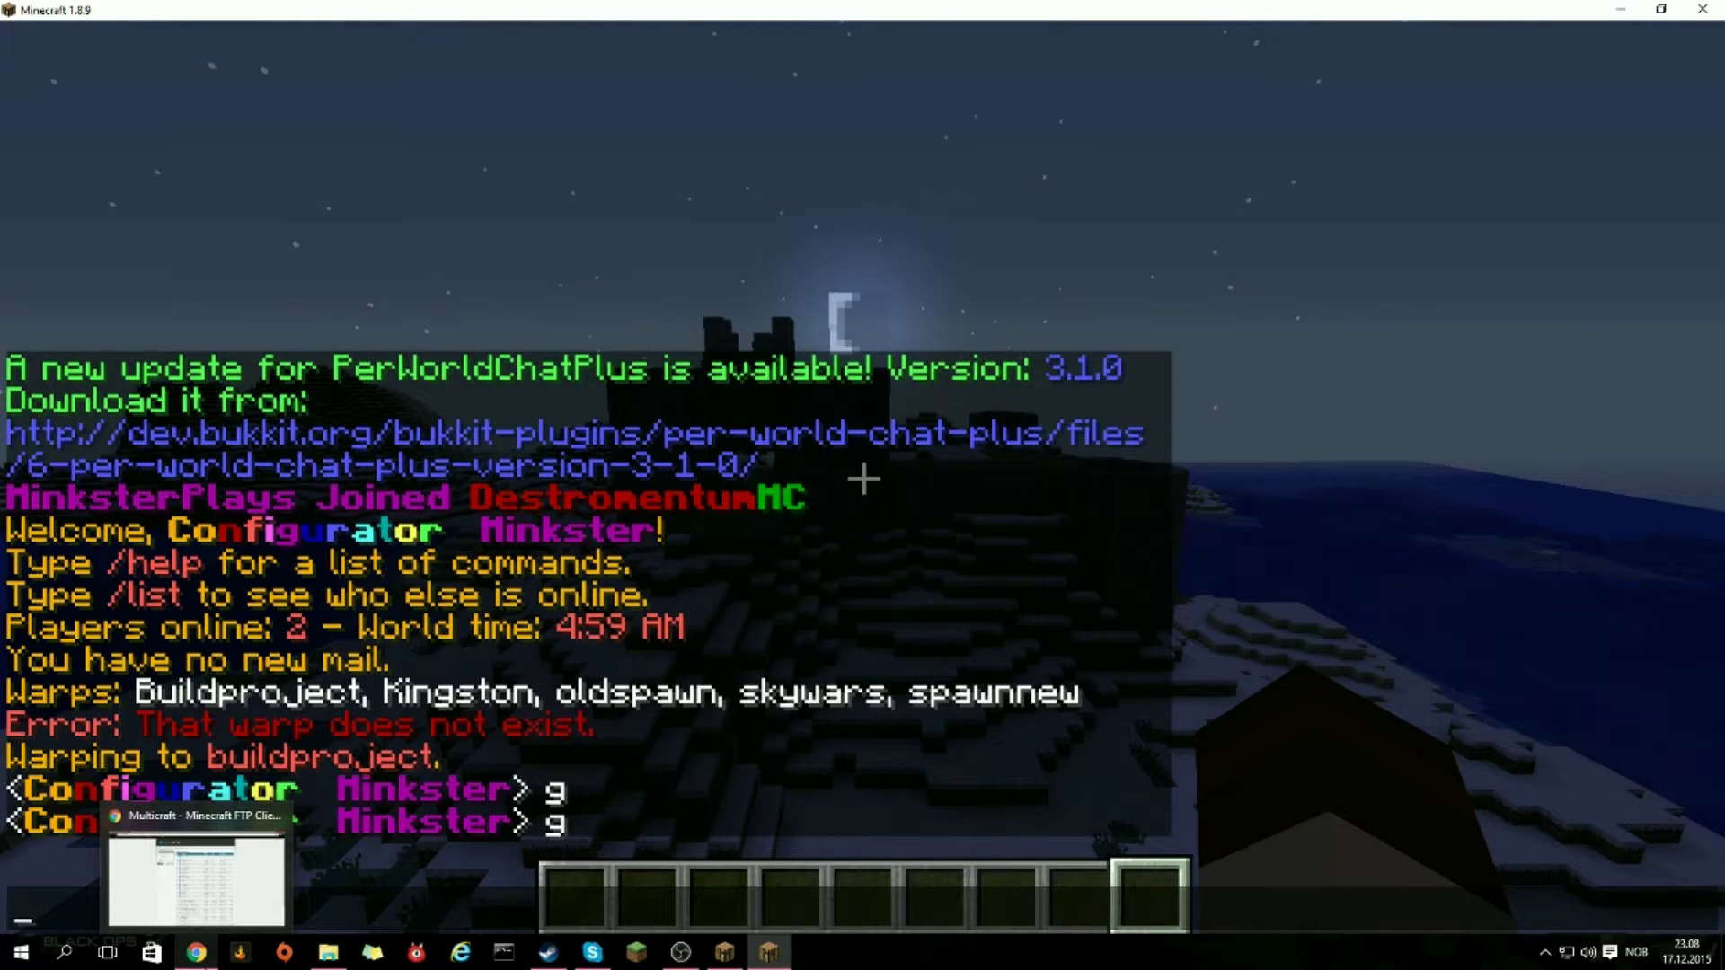
pyautogui.click(204, 963)
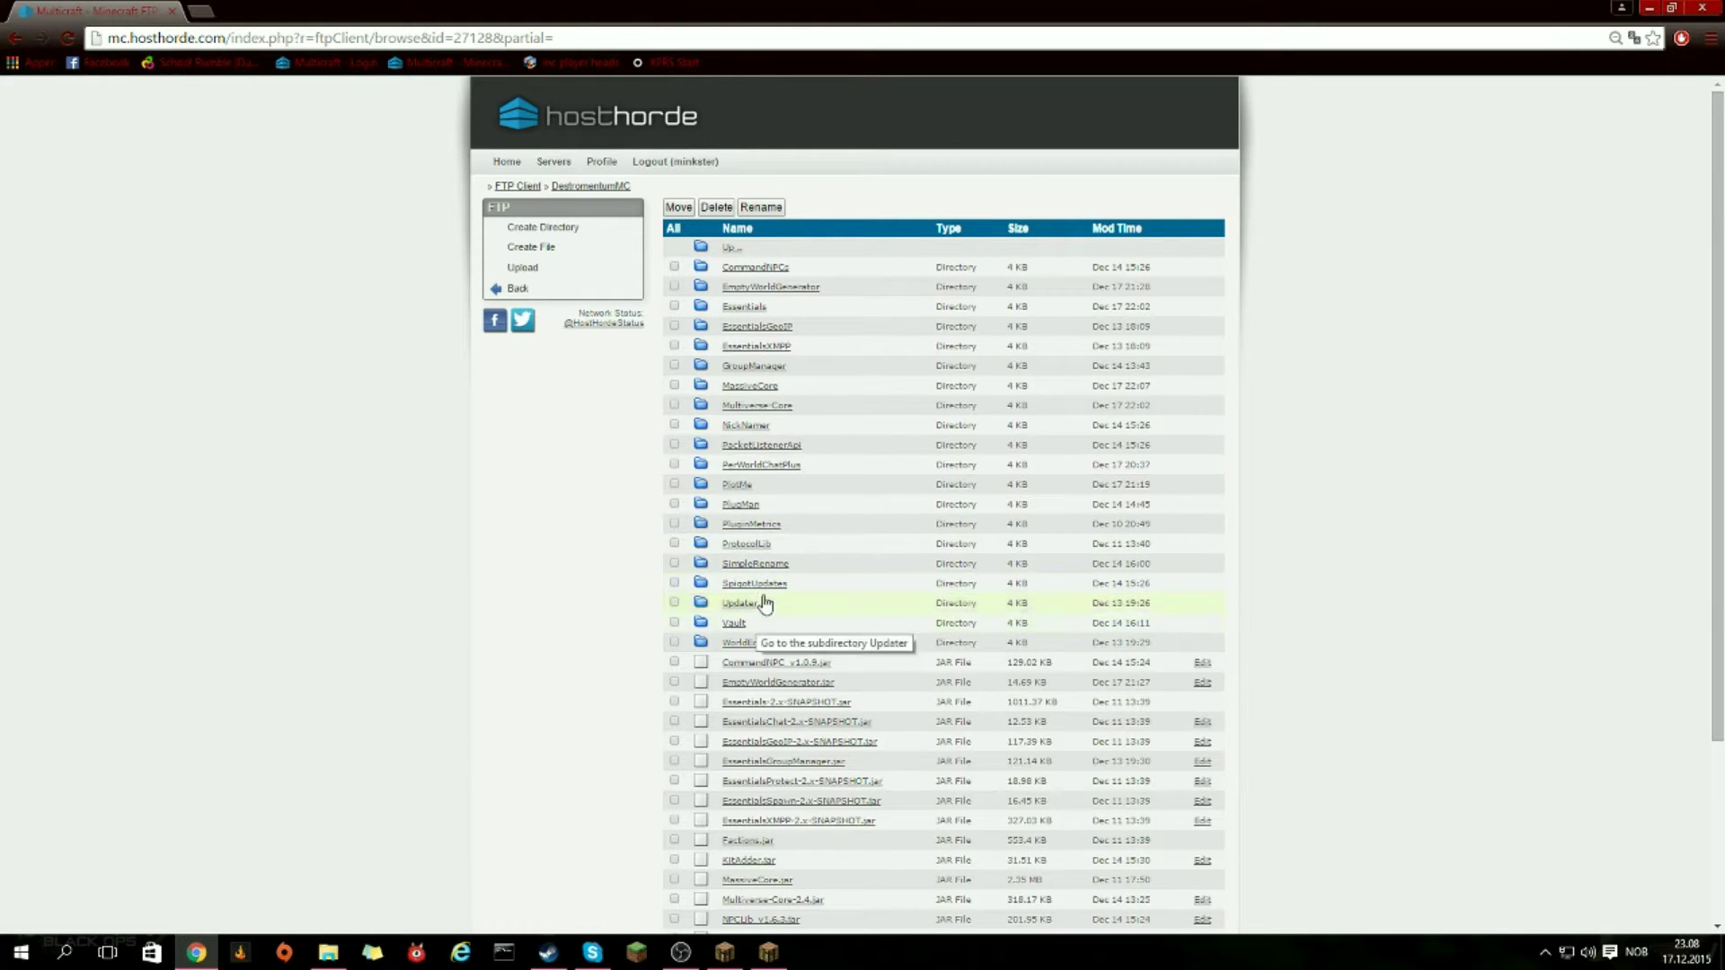
# Step: Open the PerWorldChatPlus plugin folder in the HostHorde file list
pyautogui.click(776, 474)
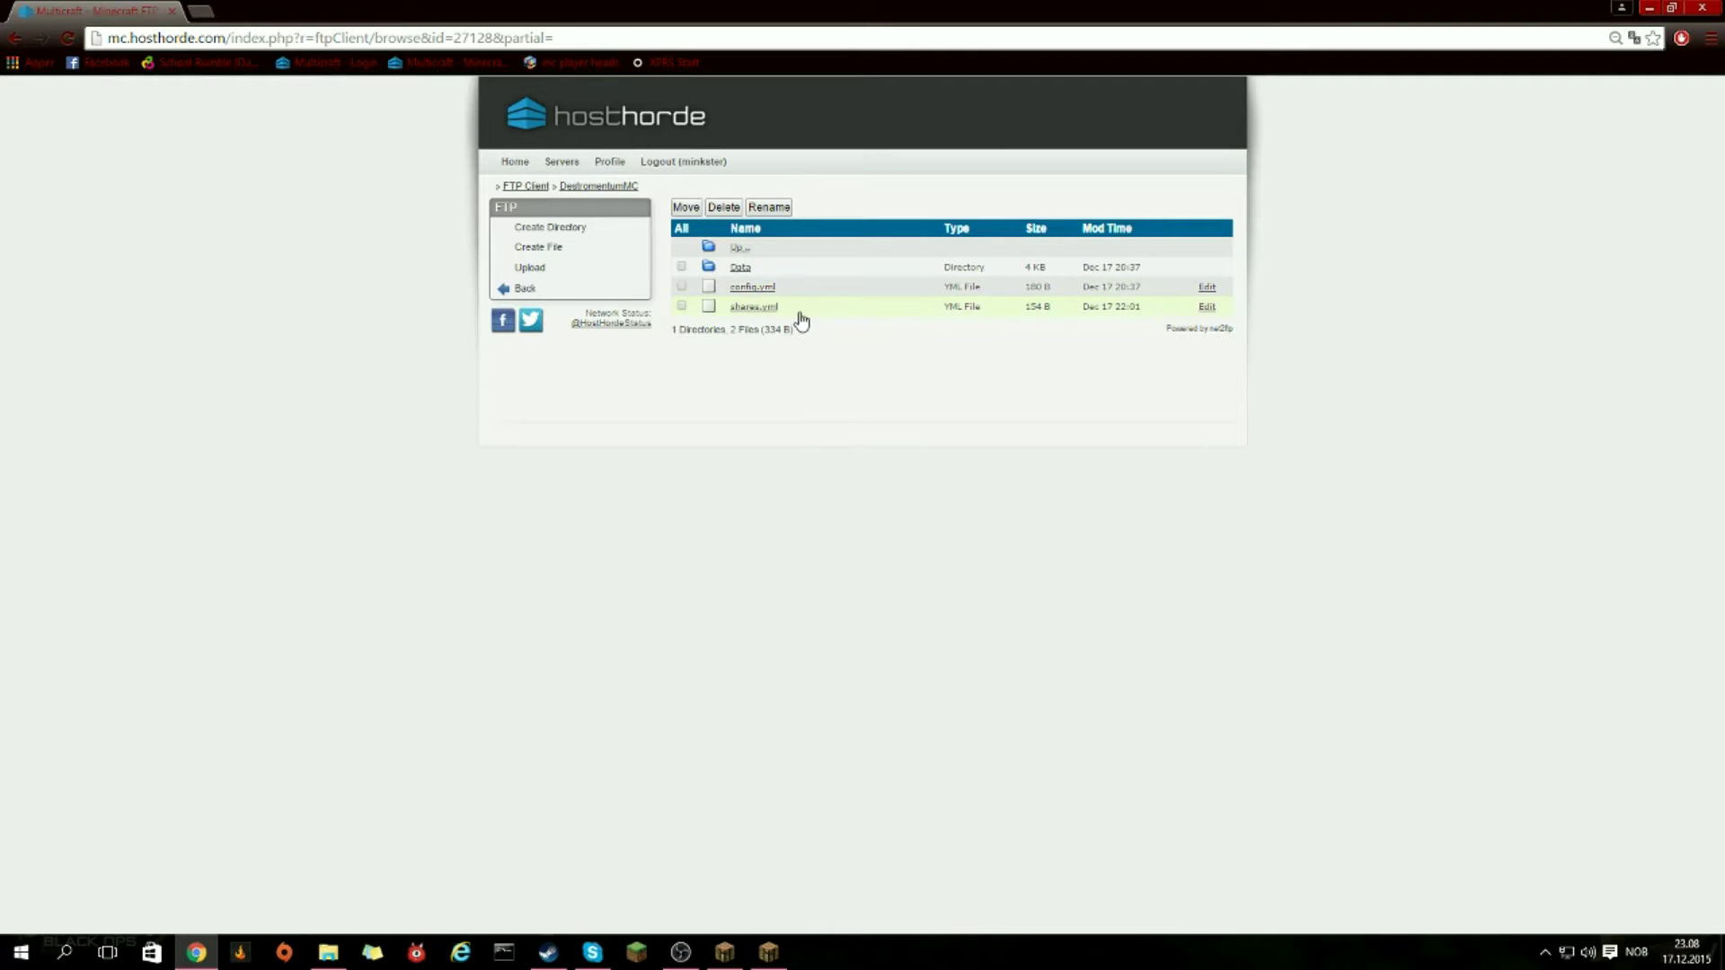
# Step: Open shares.yml for editing and delete the old tutorial group lines
pyautogui.click(1209, 309)
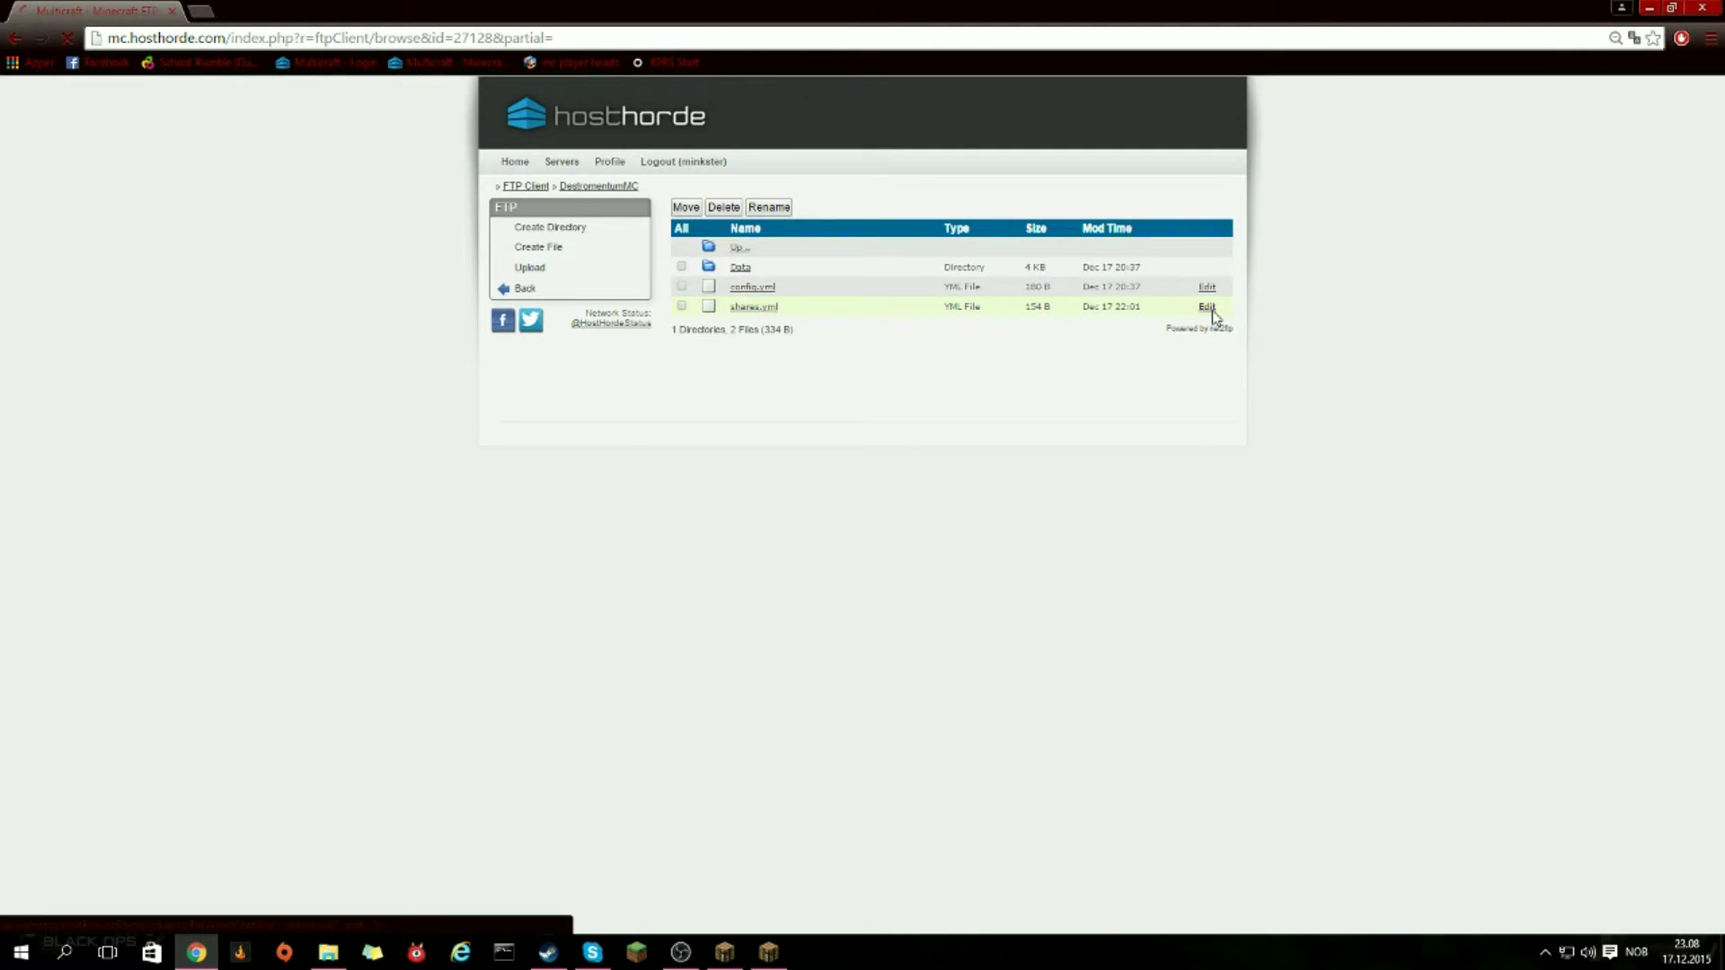
pyautogui.moveTo(774, 452); pyautogui.dragTo(678, 413)
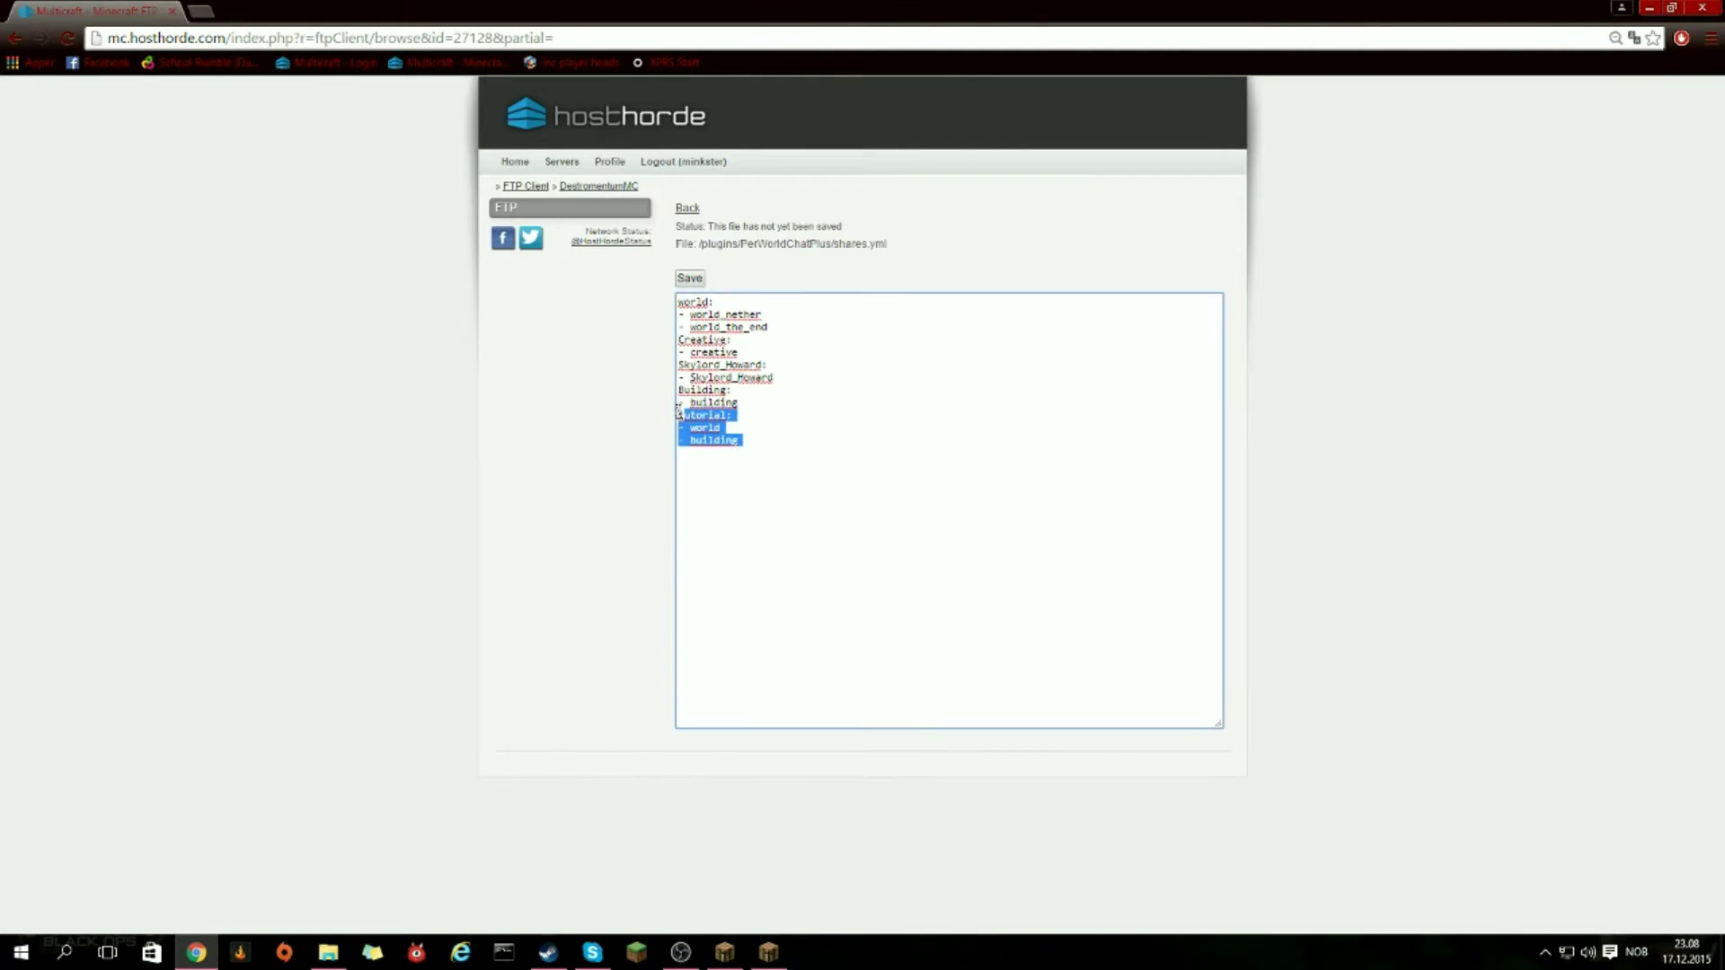
pyautogui.press('BackSpace')
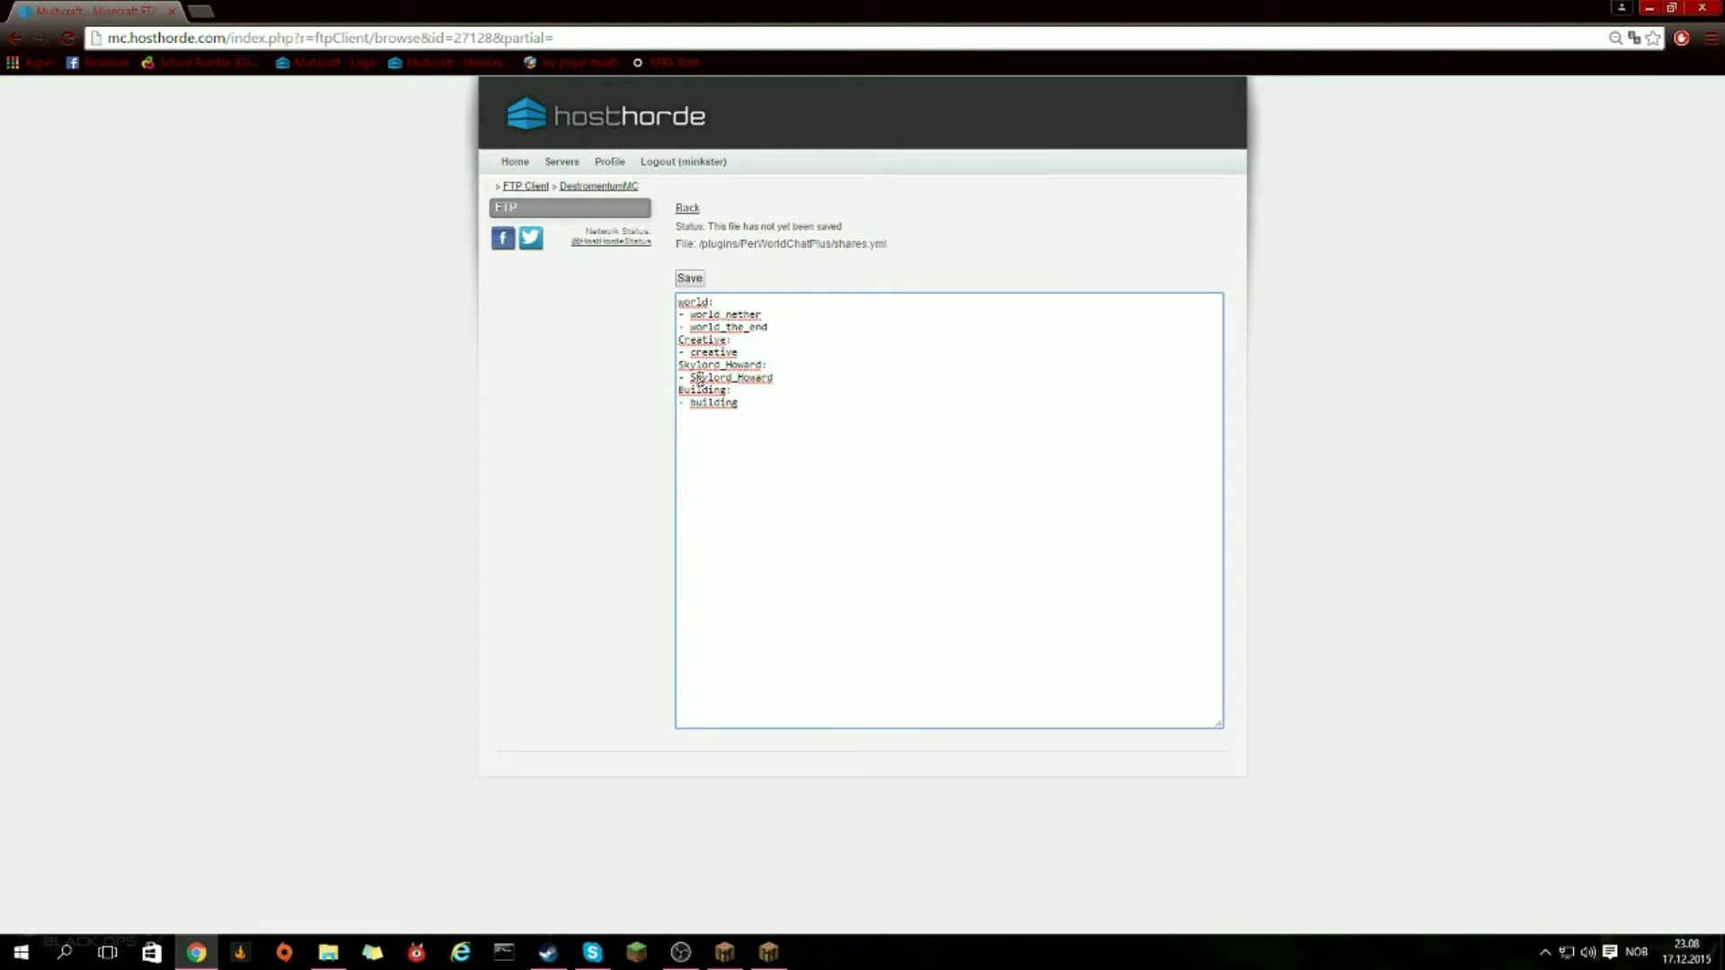
# Step: Write a Tutorial group listing world and building at the end of shares.yml and save it
pyautogui.click(737, 377)
pyautogui.click(730, 304)
pyautogui.click(799, 377)
pyautogui.click(751, 403)
pyautogui.moveTo(739, 441); pyautogui.dragTo(696, 442)
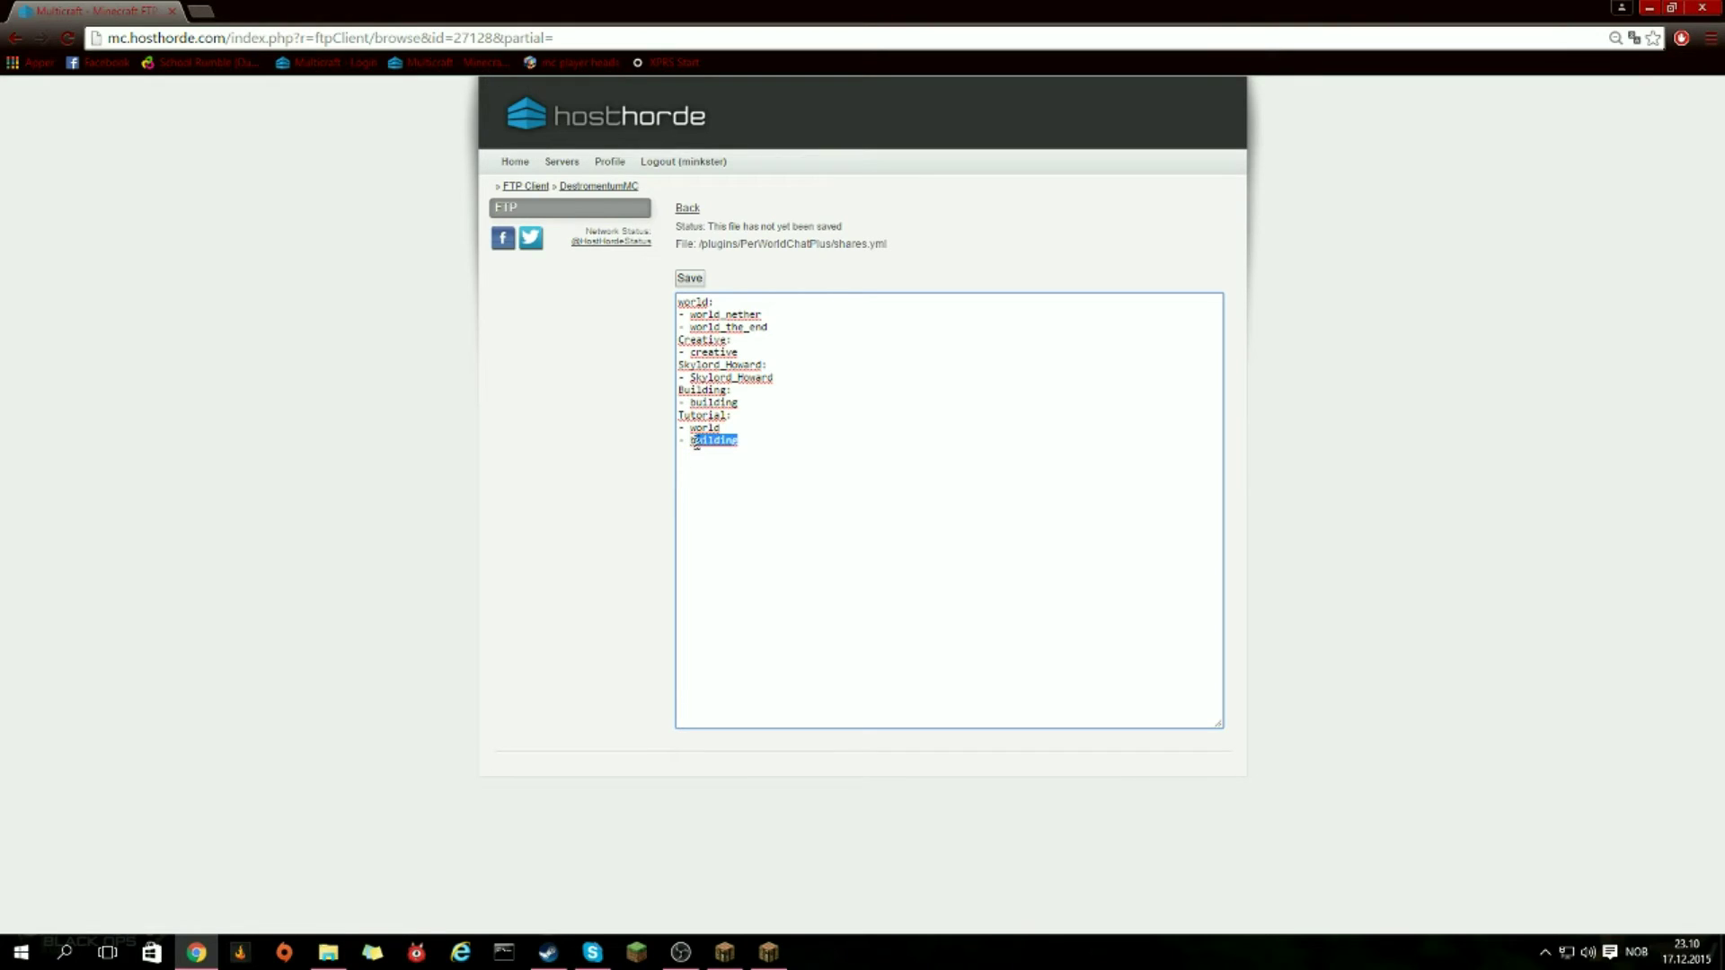
pyautogui.click(747, 431)
pyautogui.click(692, 280)
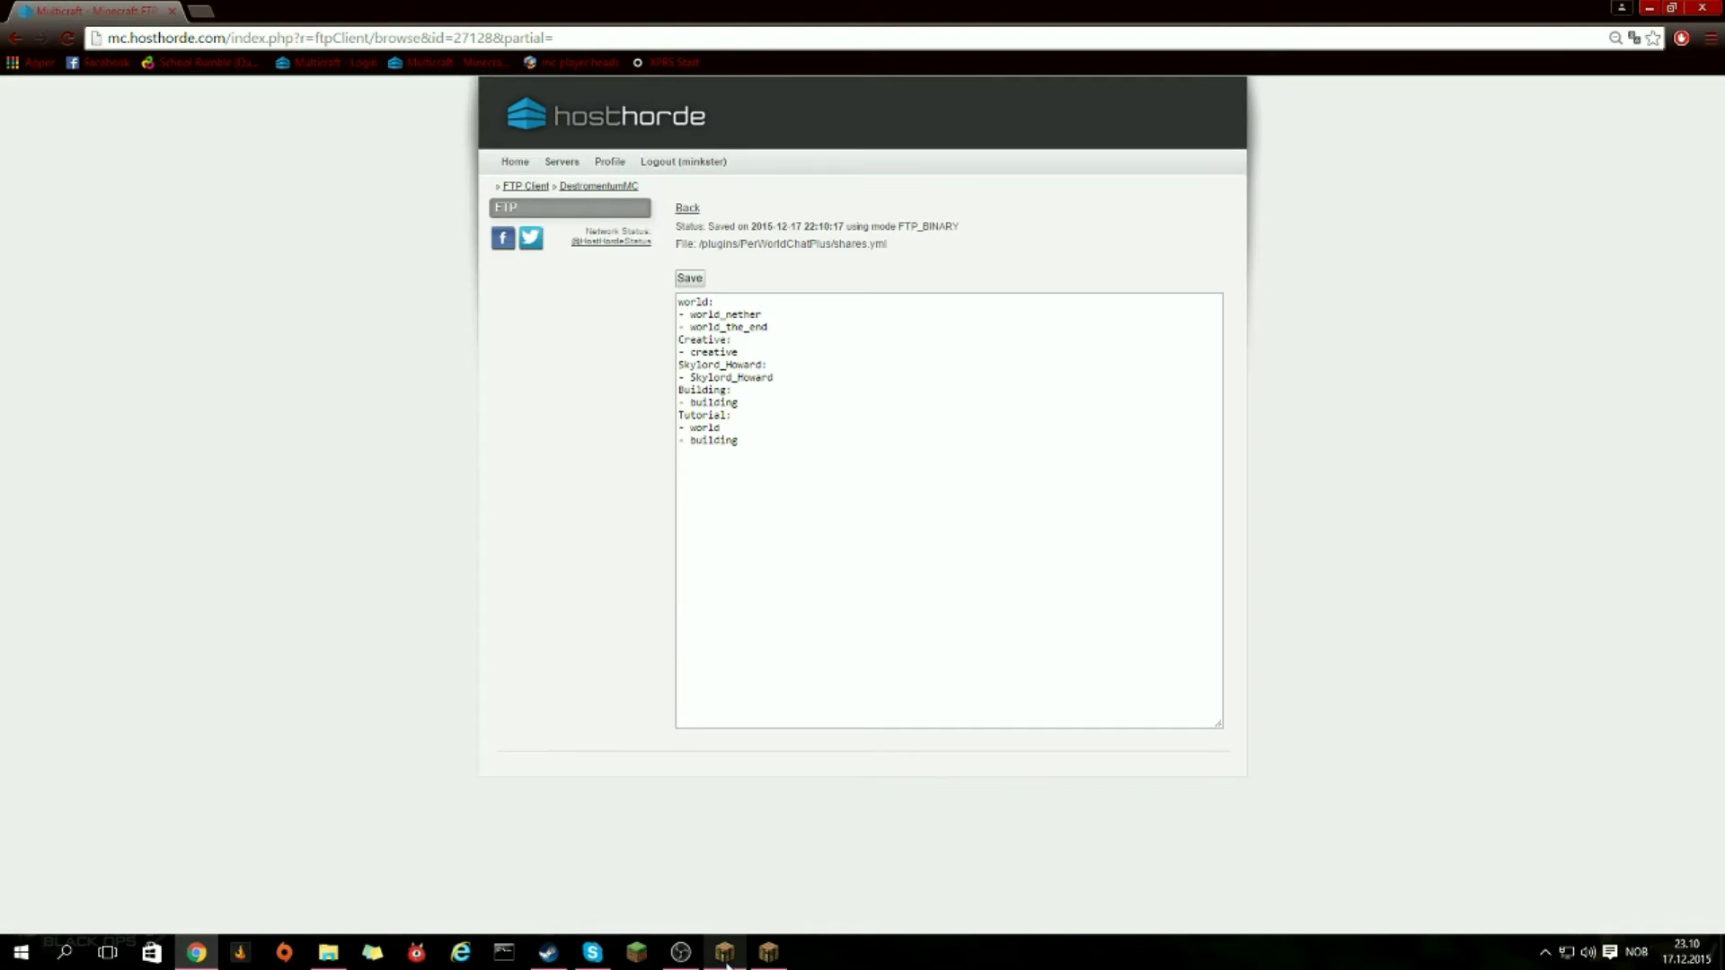
pyautogui.click(725, 952)
# Step: Reload the server plugins with /rl
pyautogui.hotkey('alt', 'Tab')
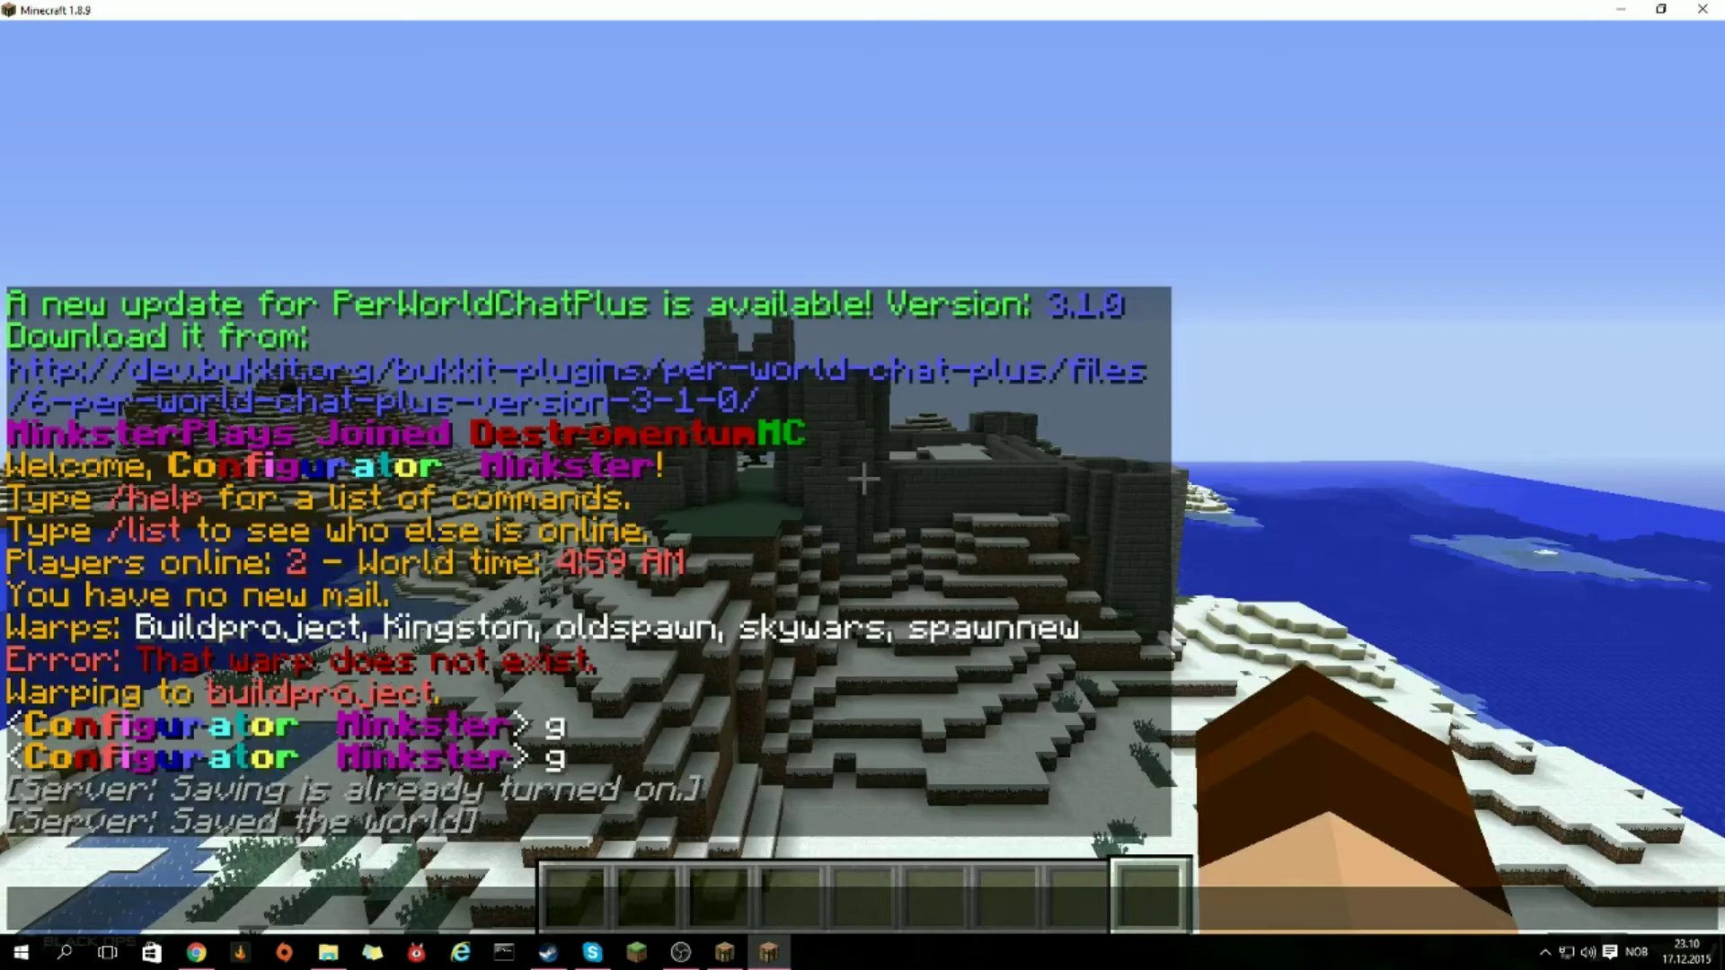
pyautogui.write('rl')
pyautogui.press('Return')
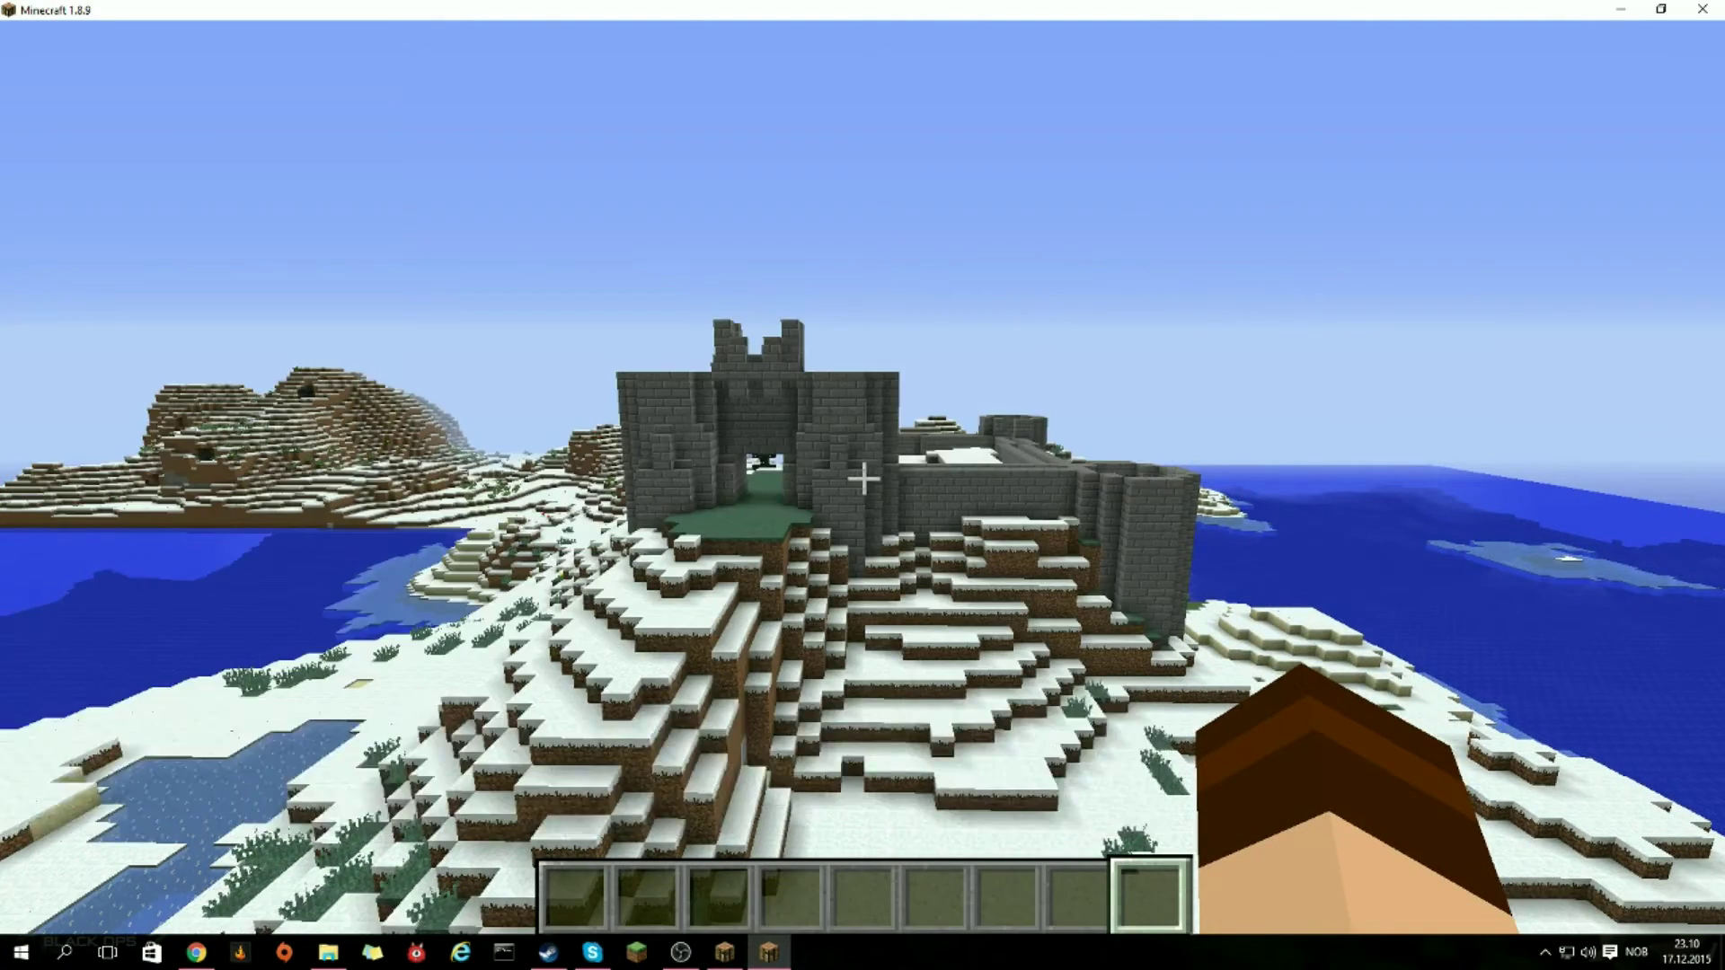
pyautogui.press('t')
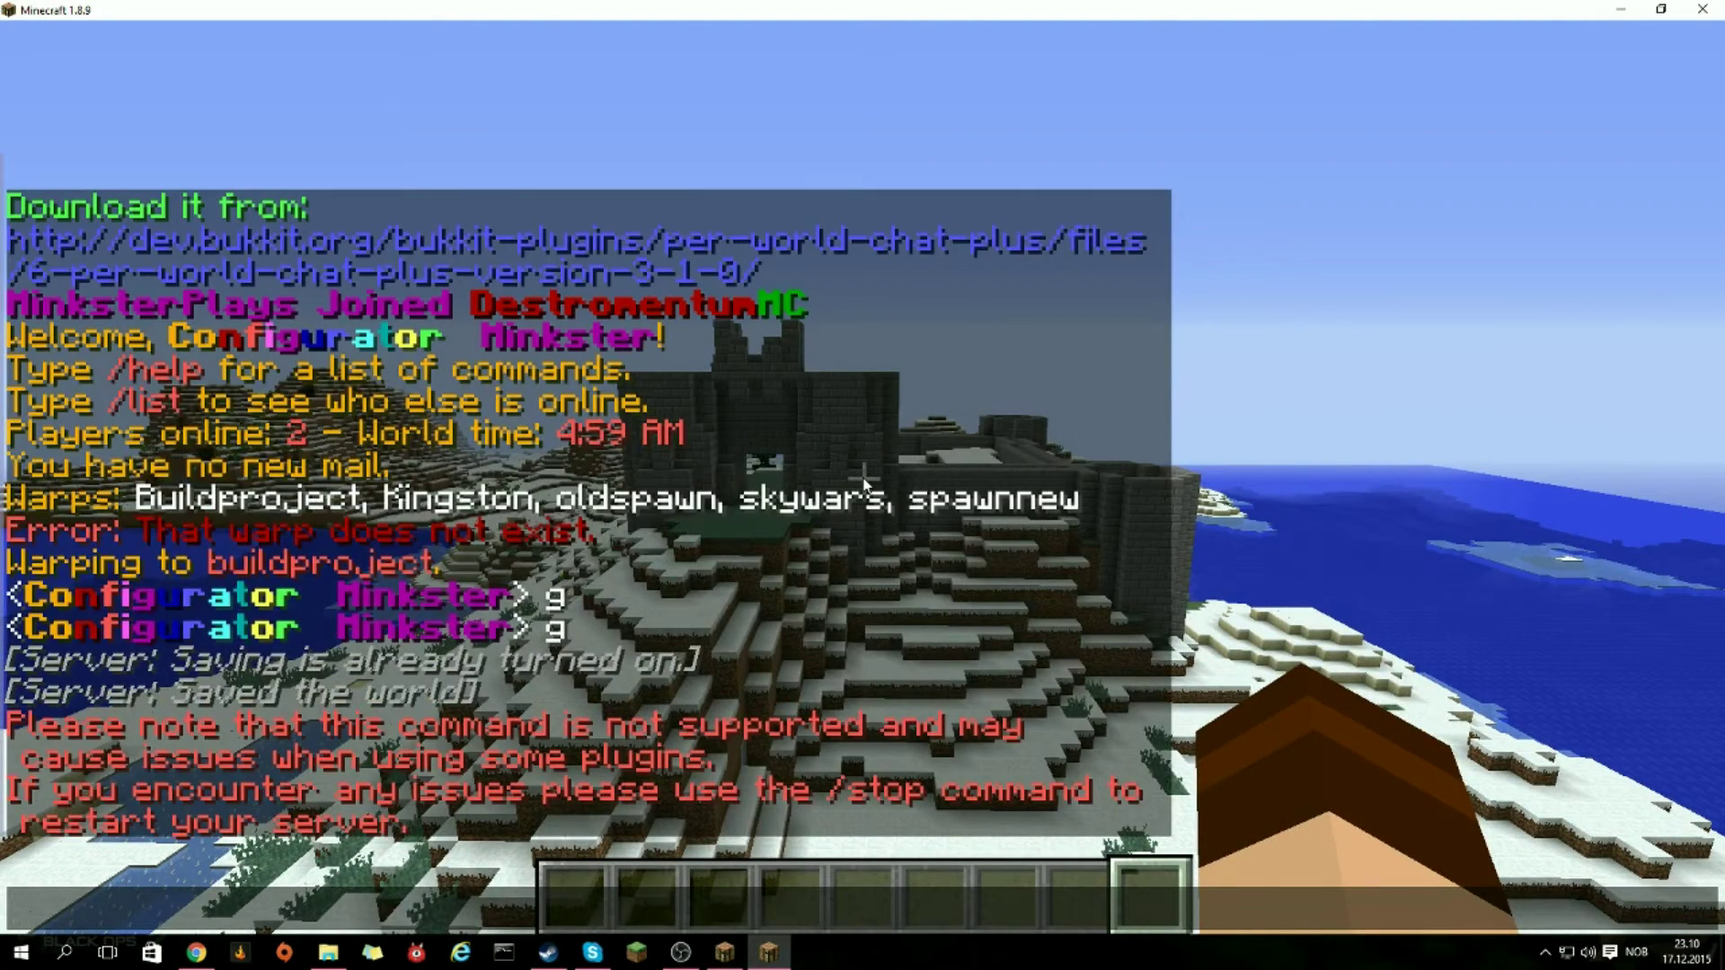
pyautogui.press('Escape')
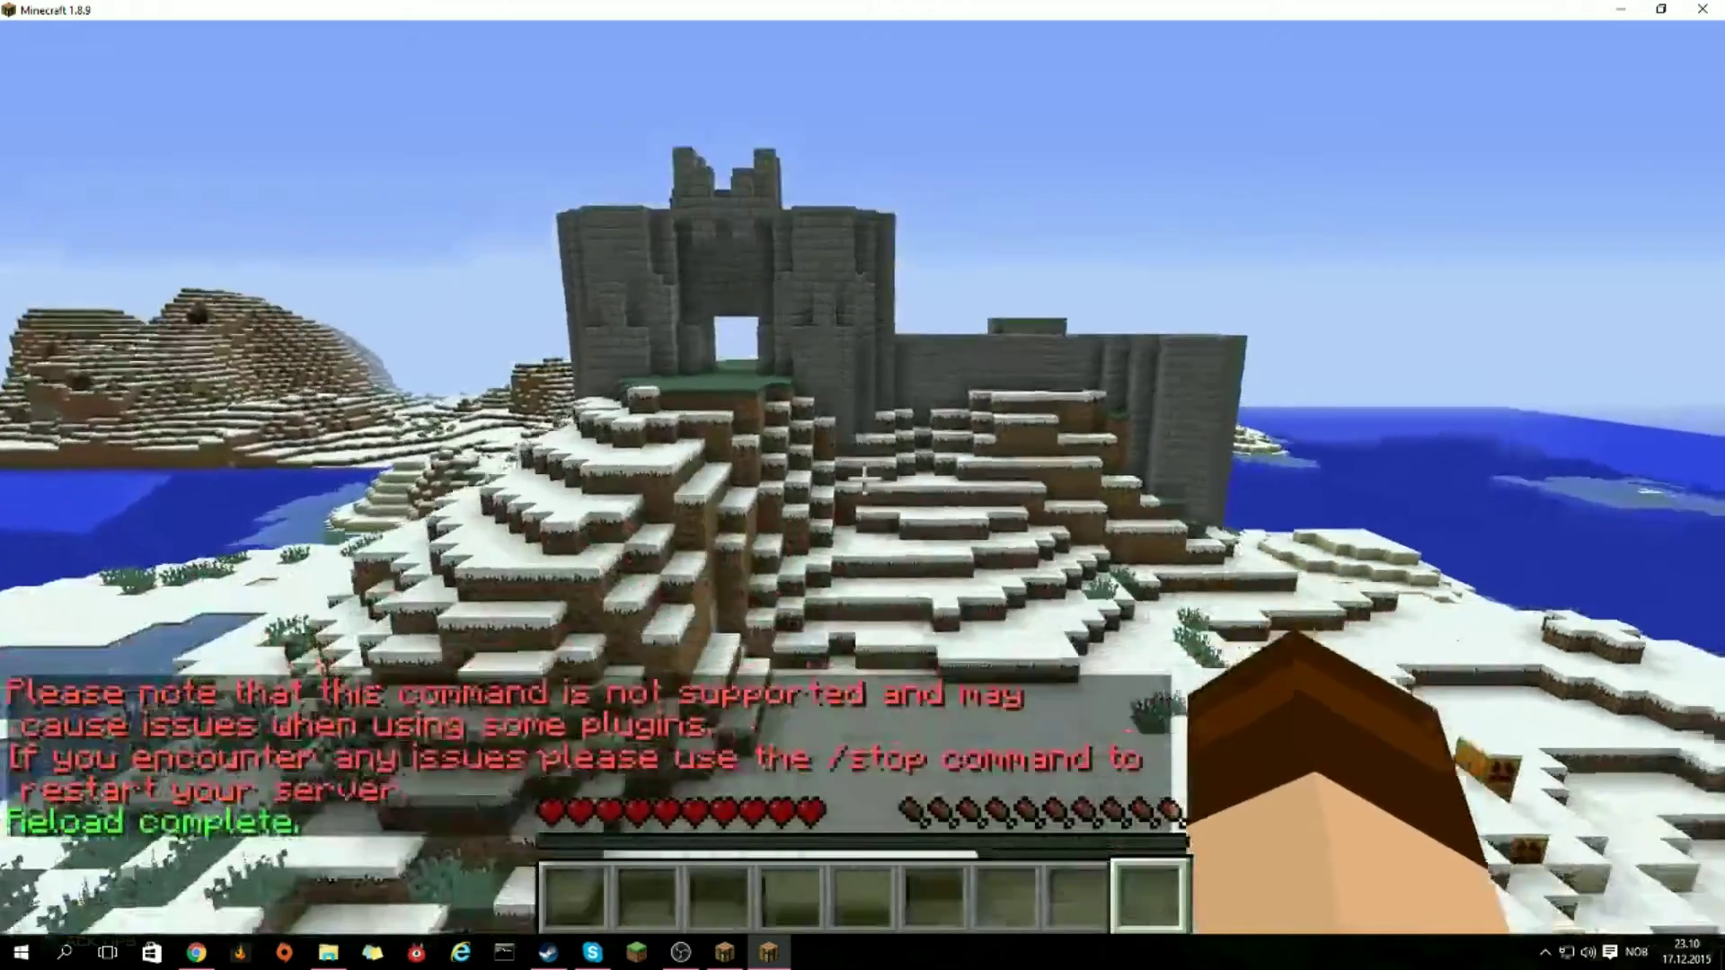
# Step: Switch to creative mode with /gamemode 2
pyautogui.press('/')
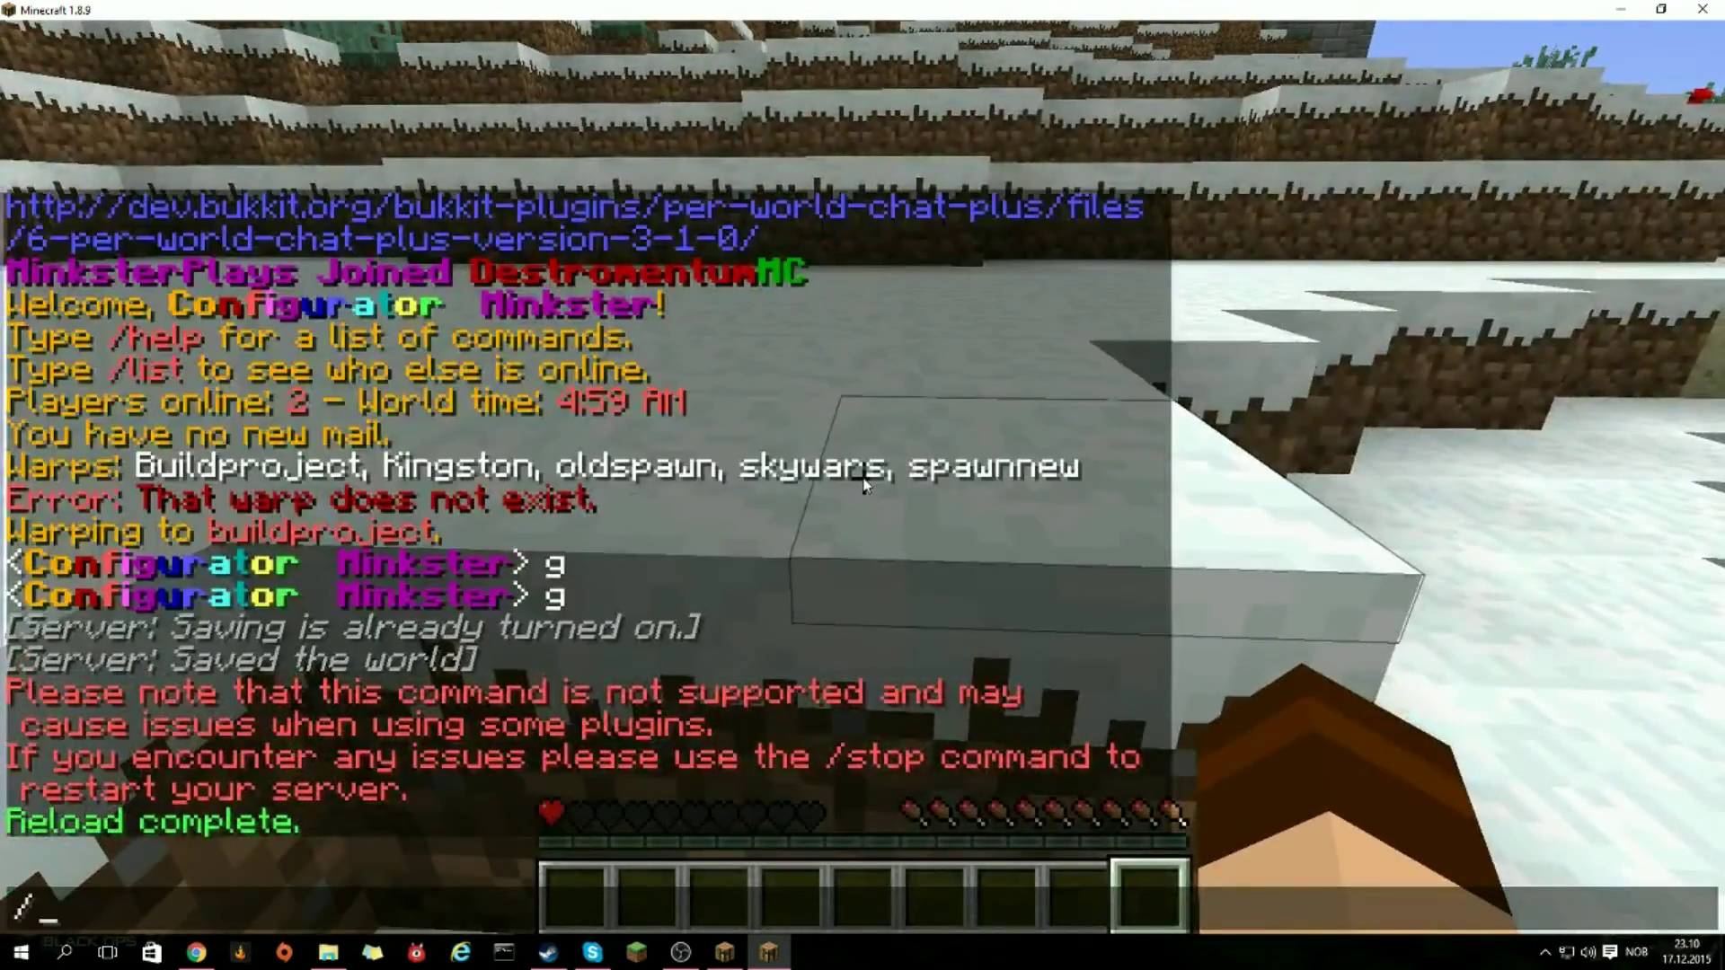
pyautogui.write('gamemode')
pyautogui.press('Return')
pyautogui.press('t')
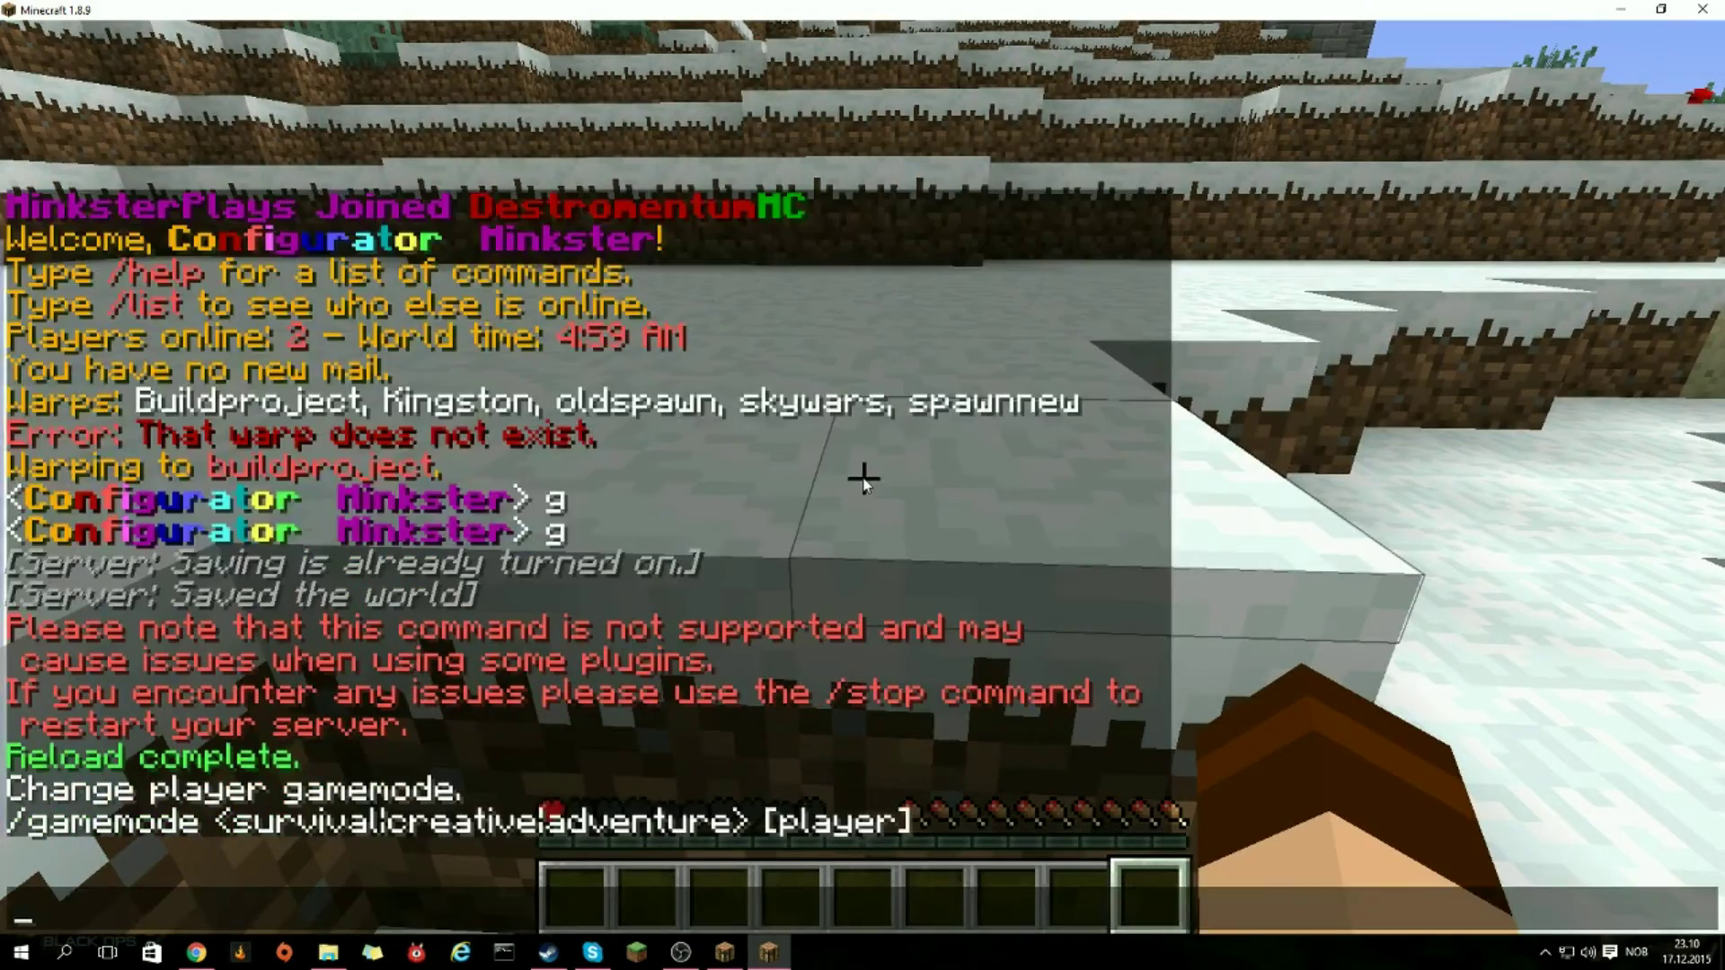
pyautogui.press('Up')
pyautogui.write('2')
pyautogui.press('Return')
pyautogui.press('t')
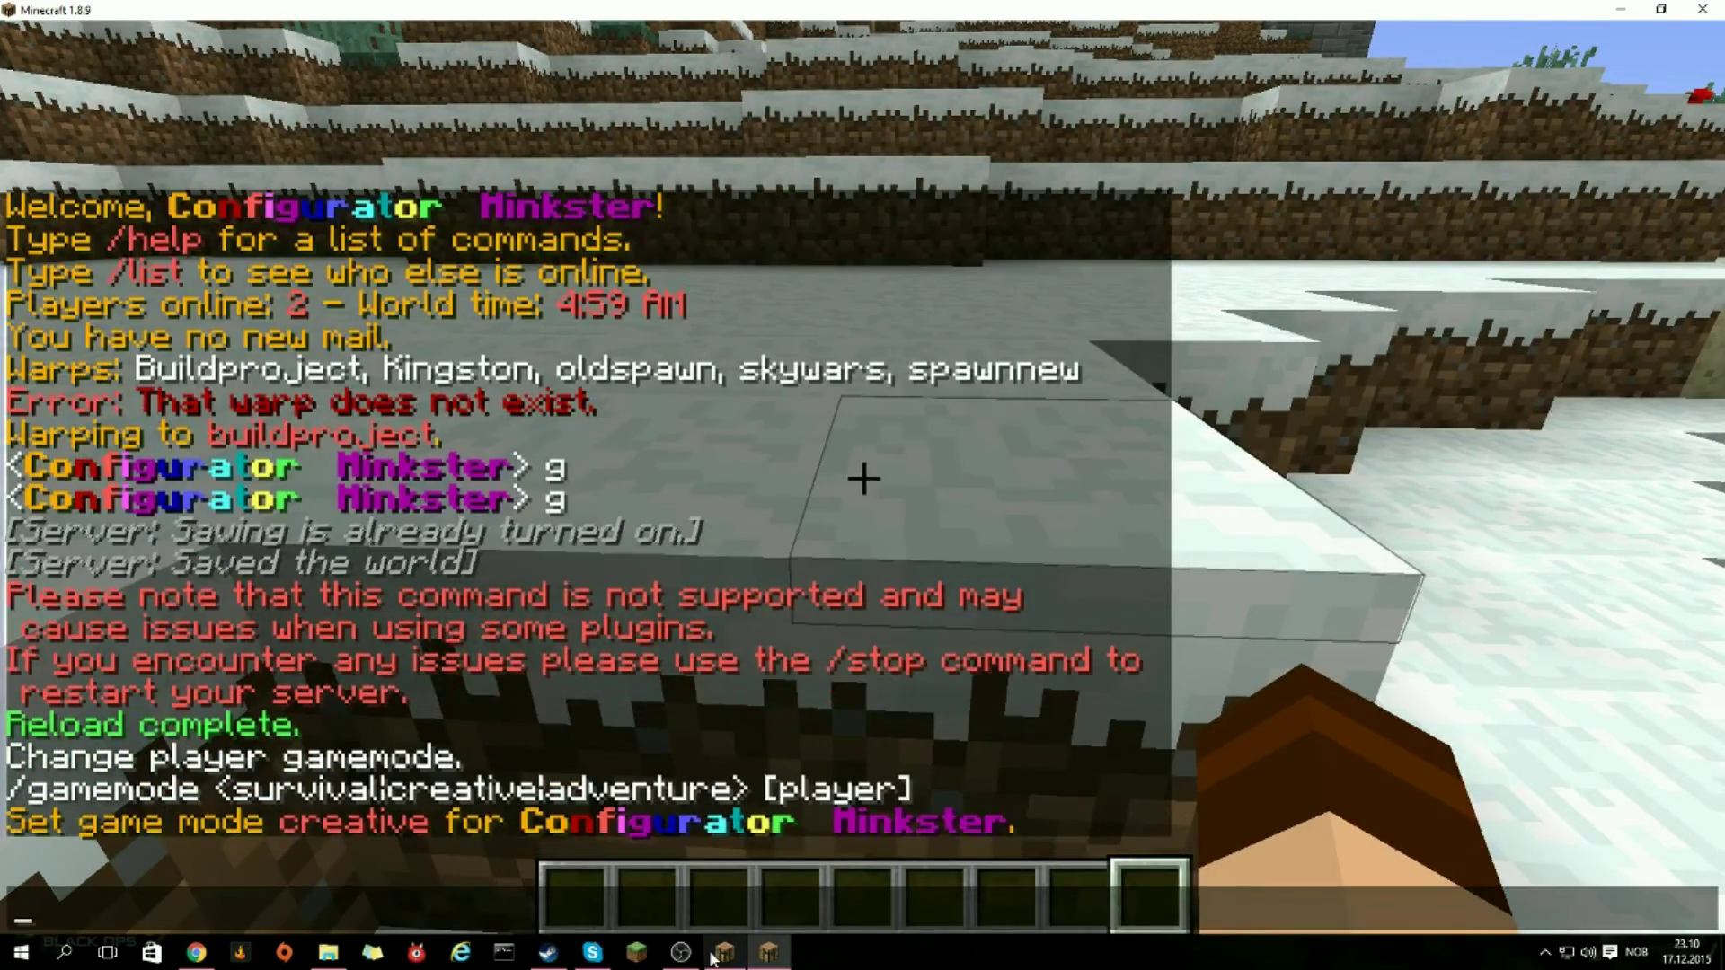
pyautogui.press('Escape')
# Step: Send the test chat messages 'r', 'hi' and 'hey'
pyautogui.press('t')
pyautogui.write('r')
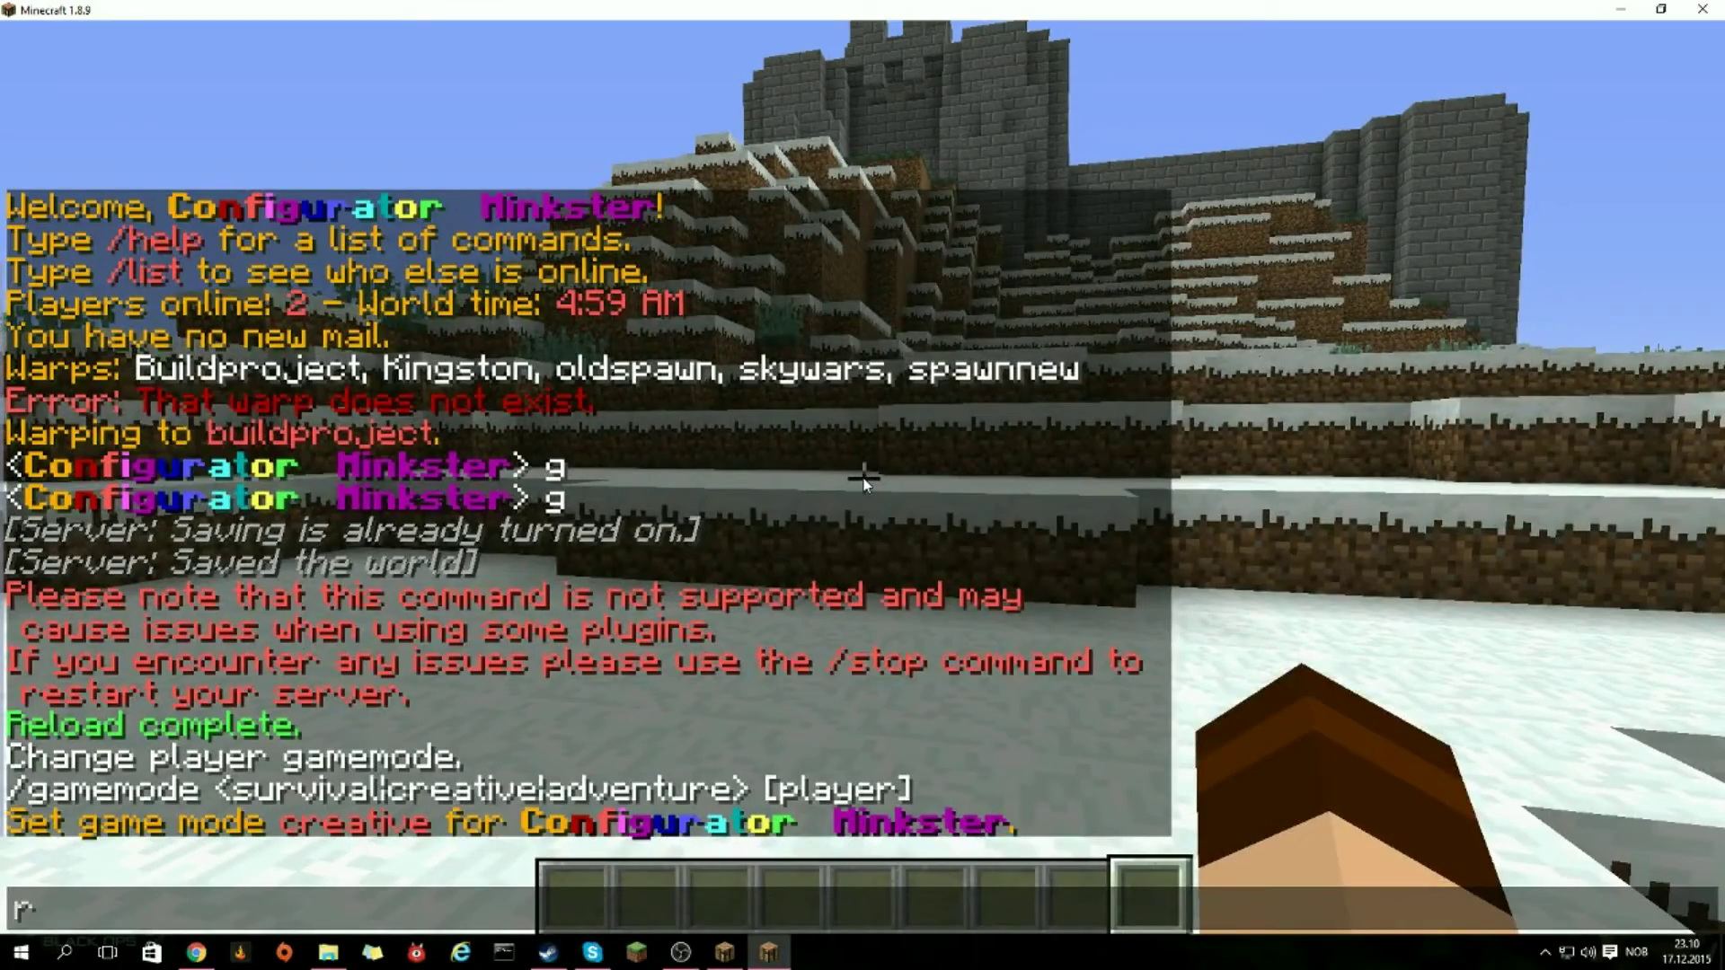
pyautogui.press('Return')
pyautogui.press('t')
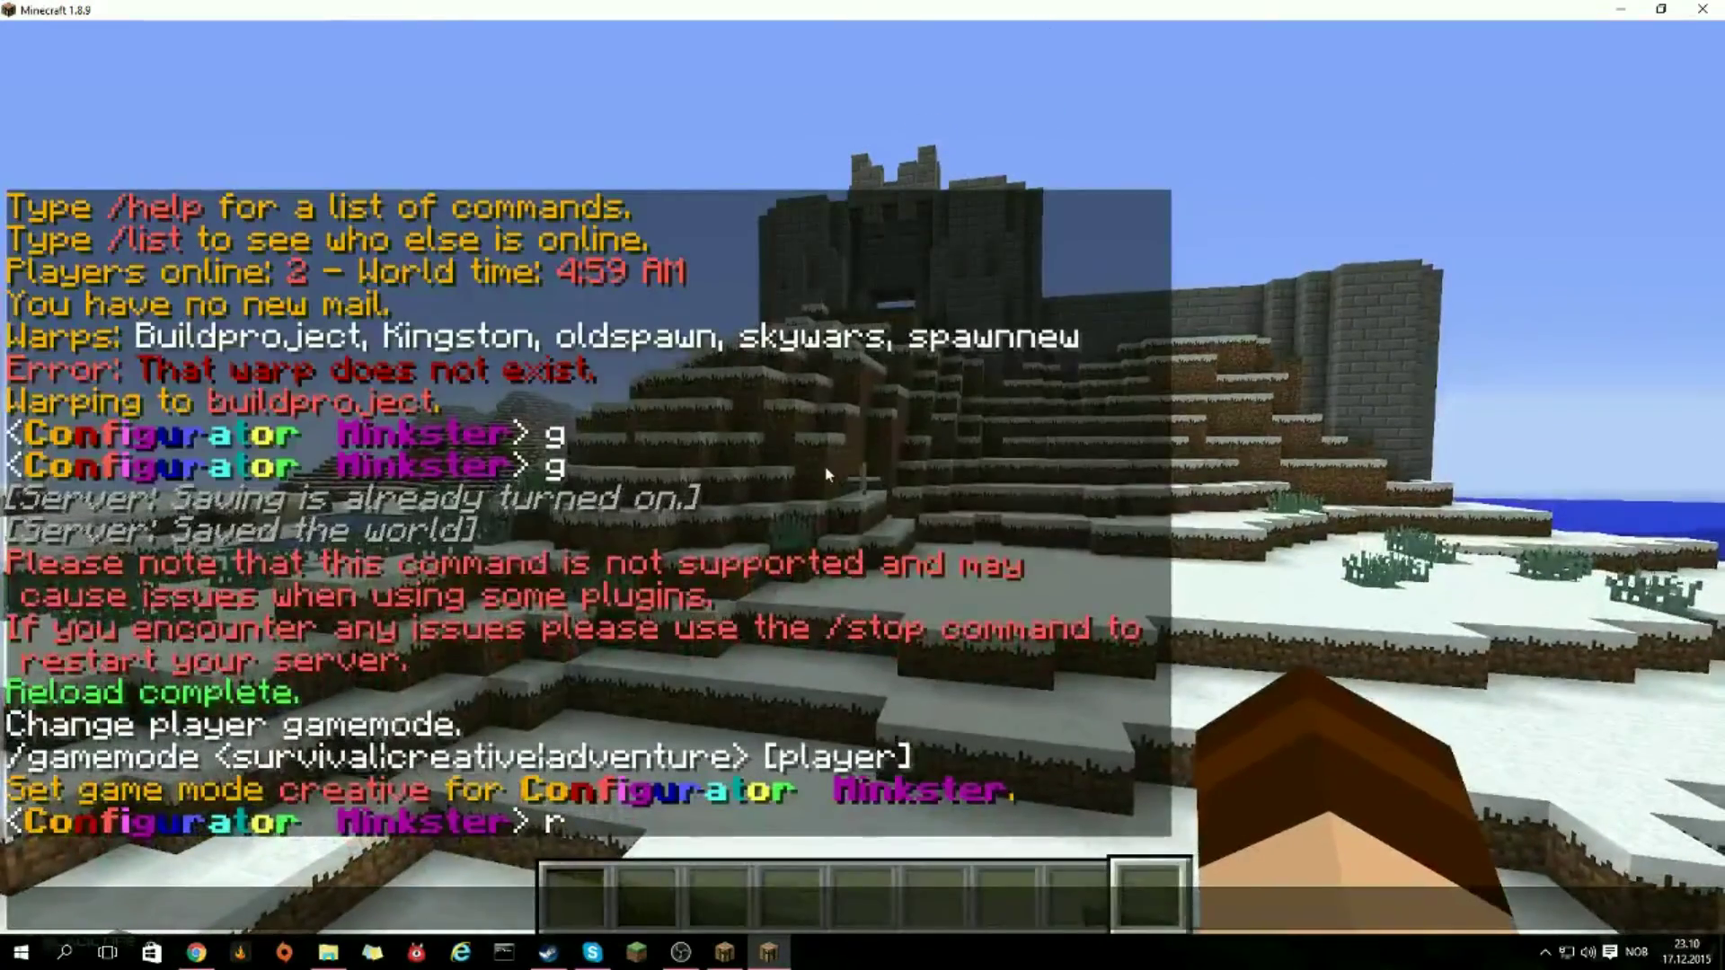
pyautogui.press('Return')
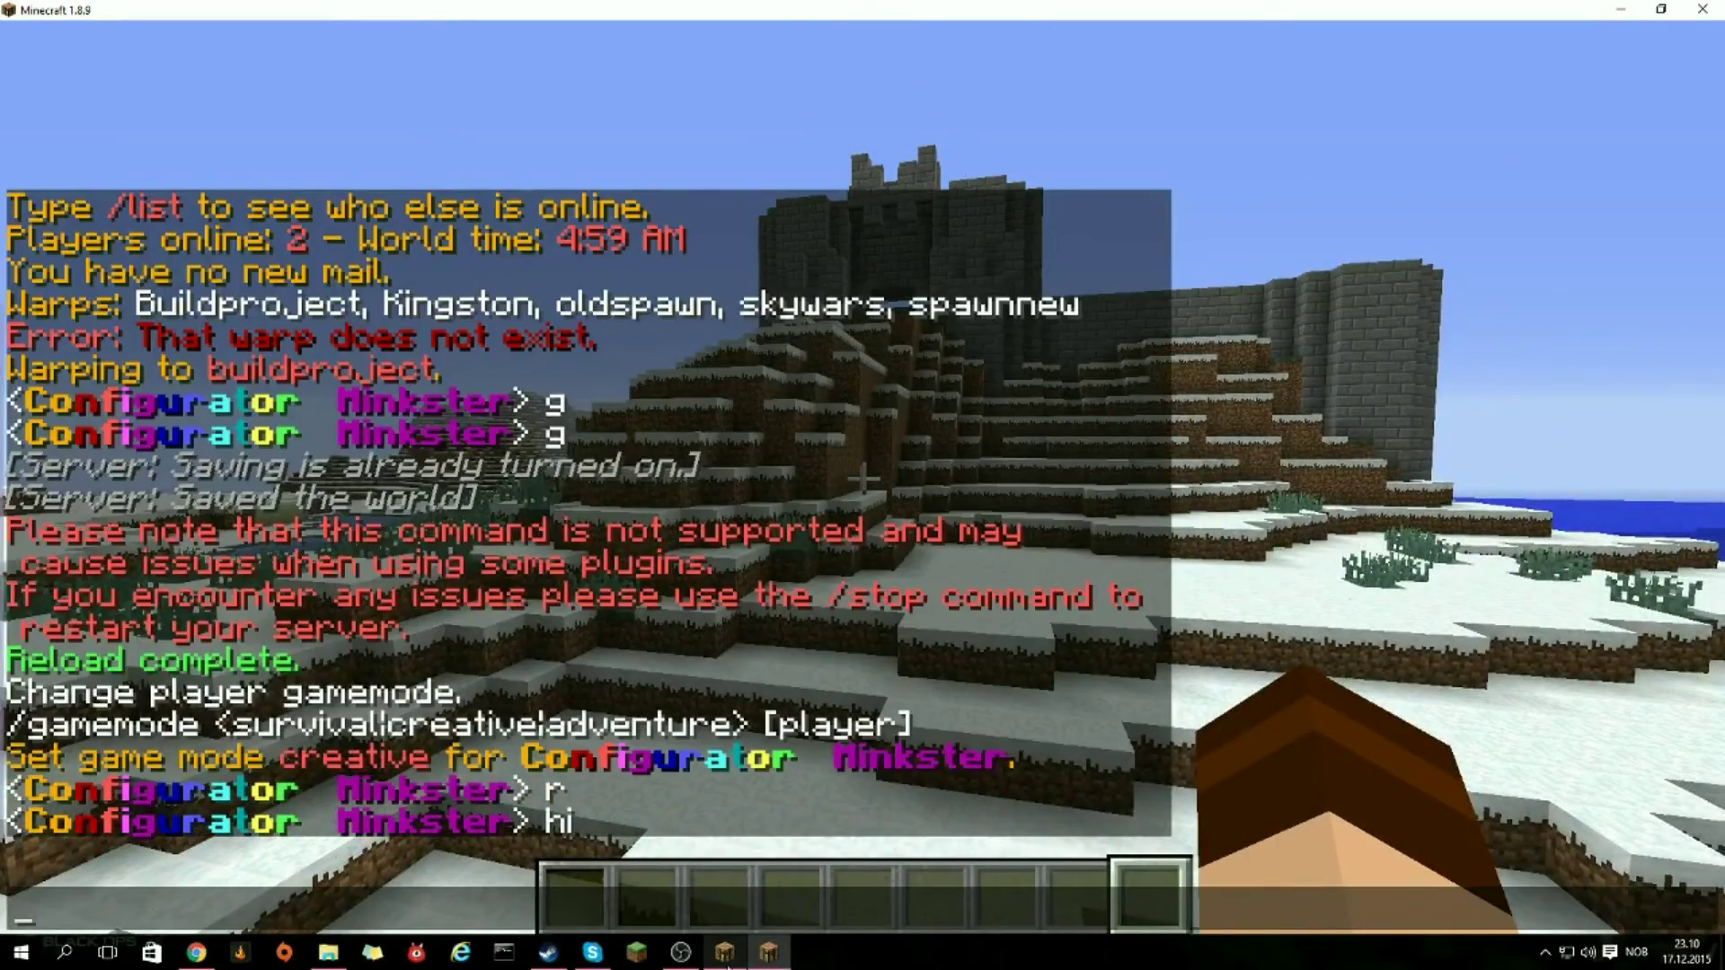
pyautogui.write('t')
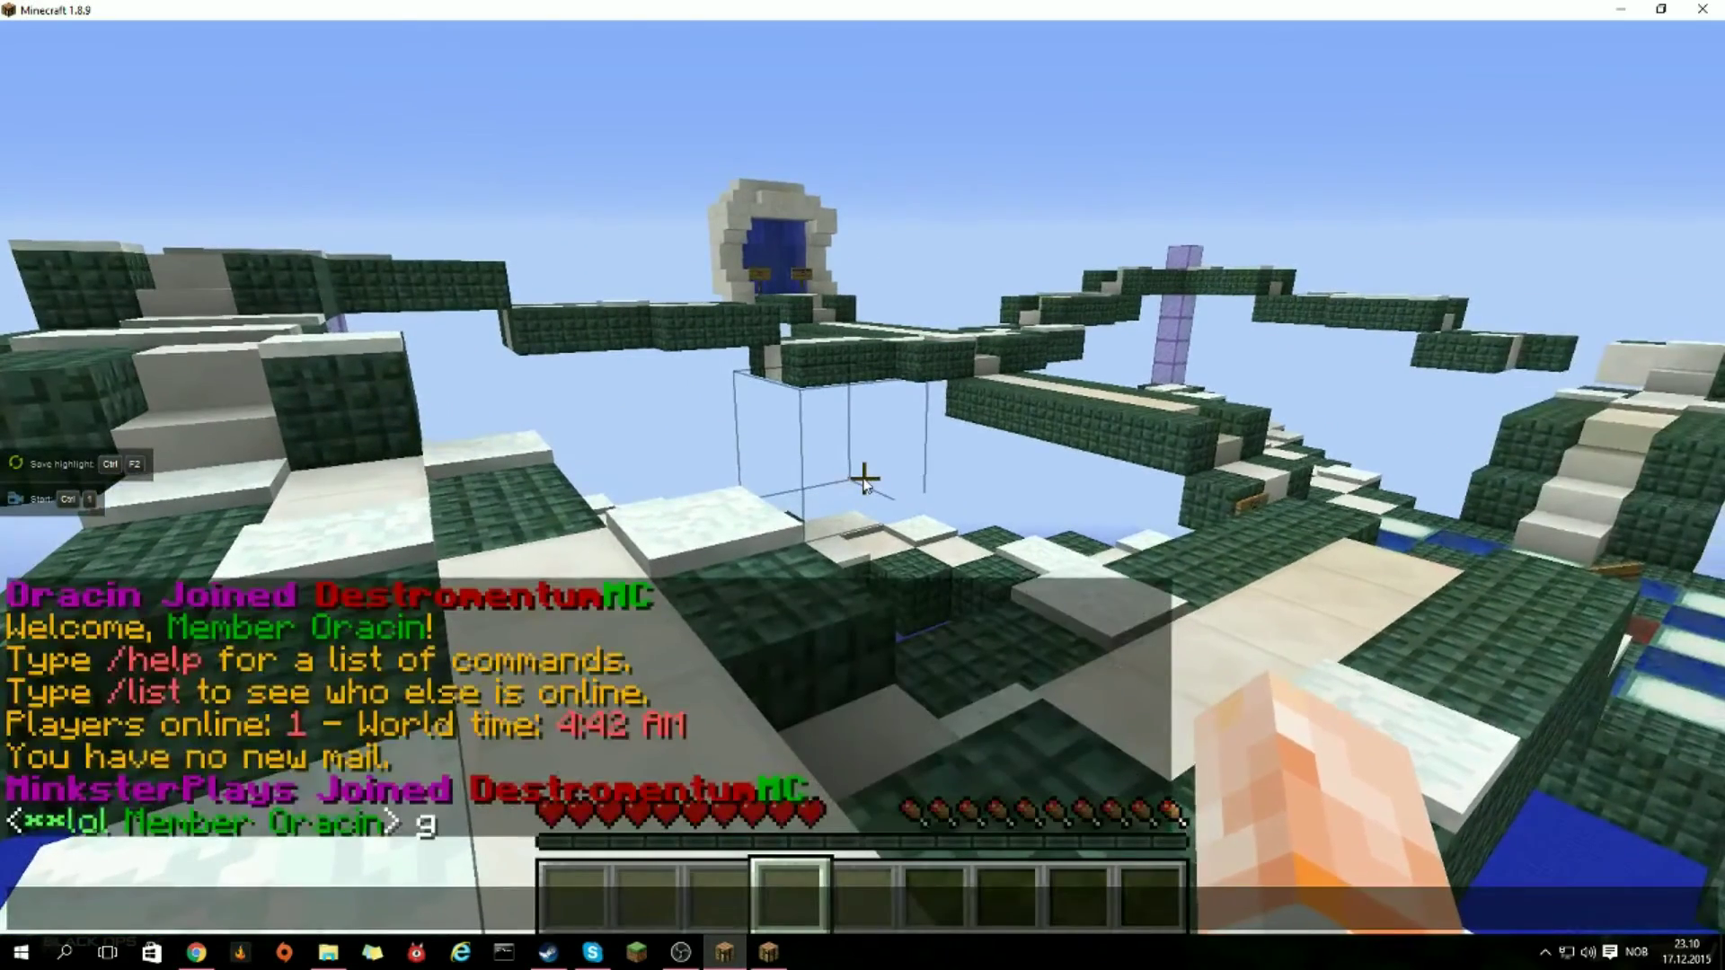
pyautogui.write('hey')
pyautogui.press('Return')
pyautogui.press('t')
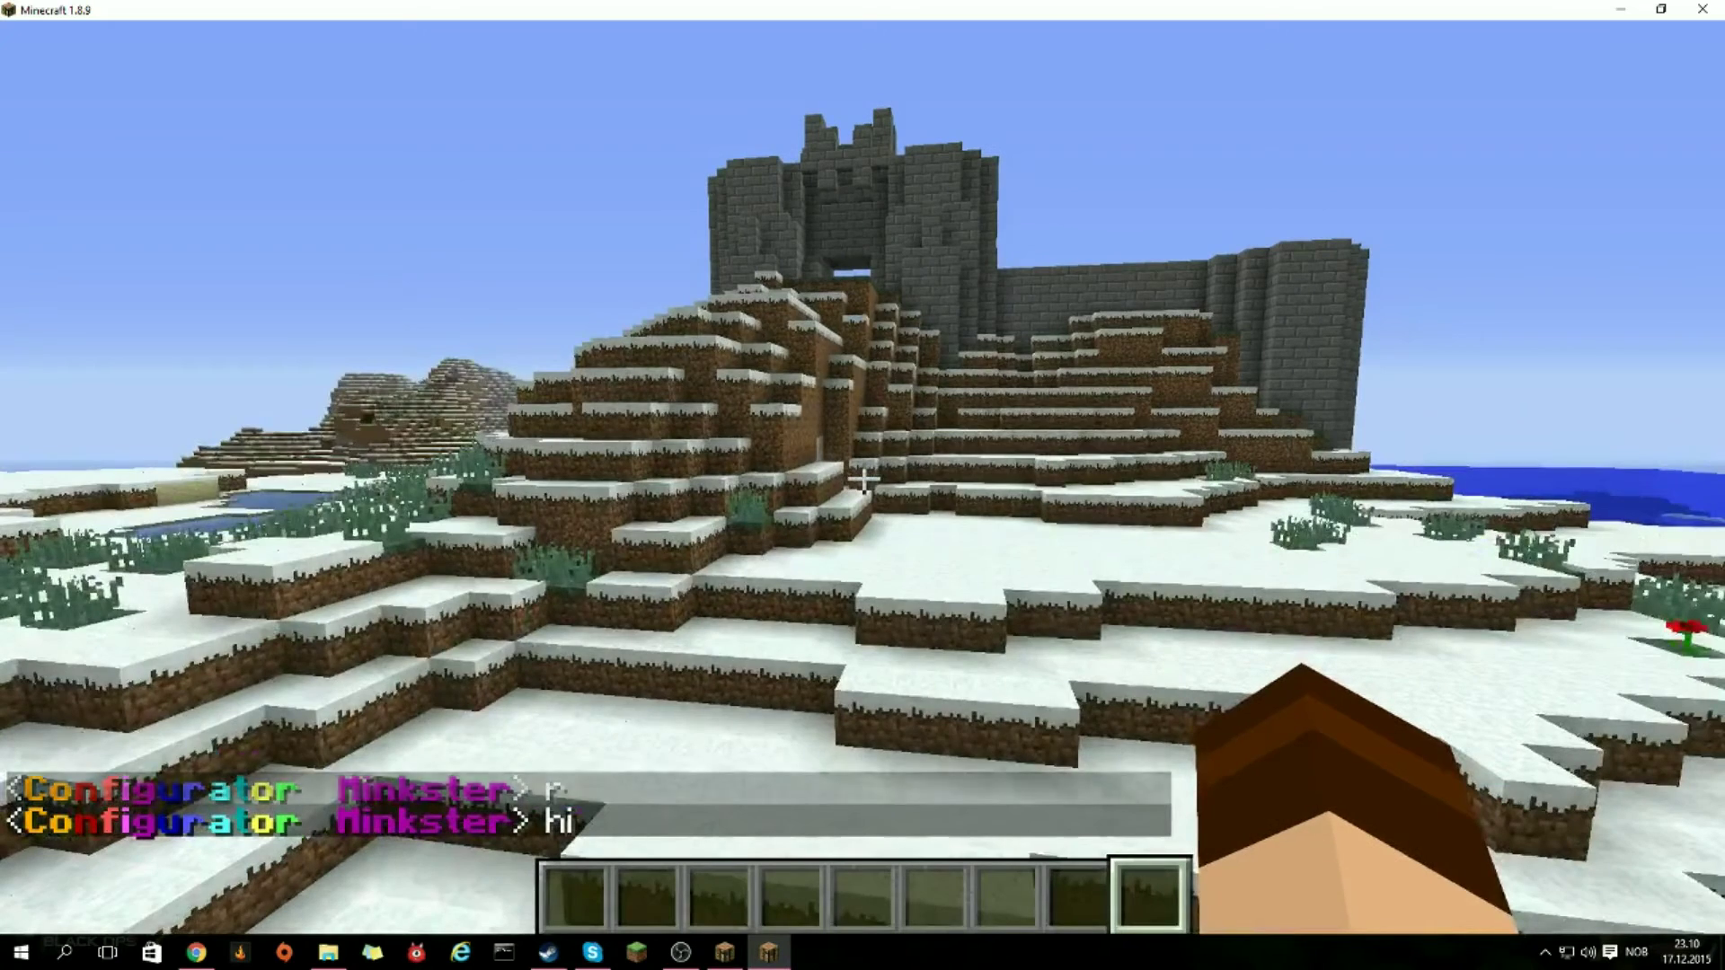
pyautogui.write('/tp ')
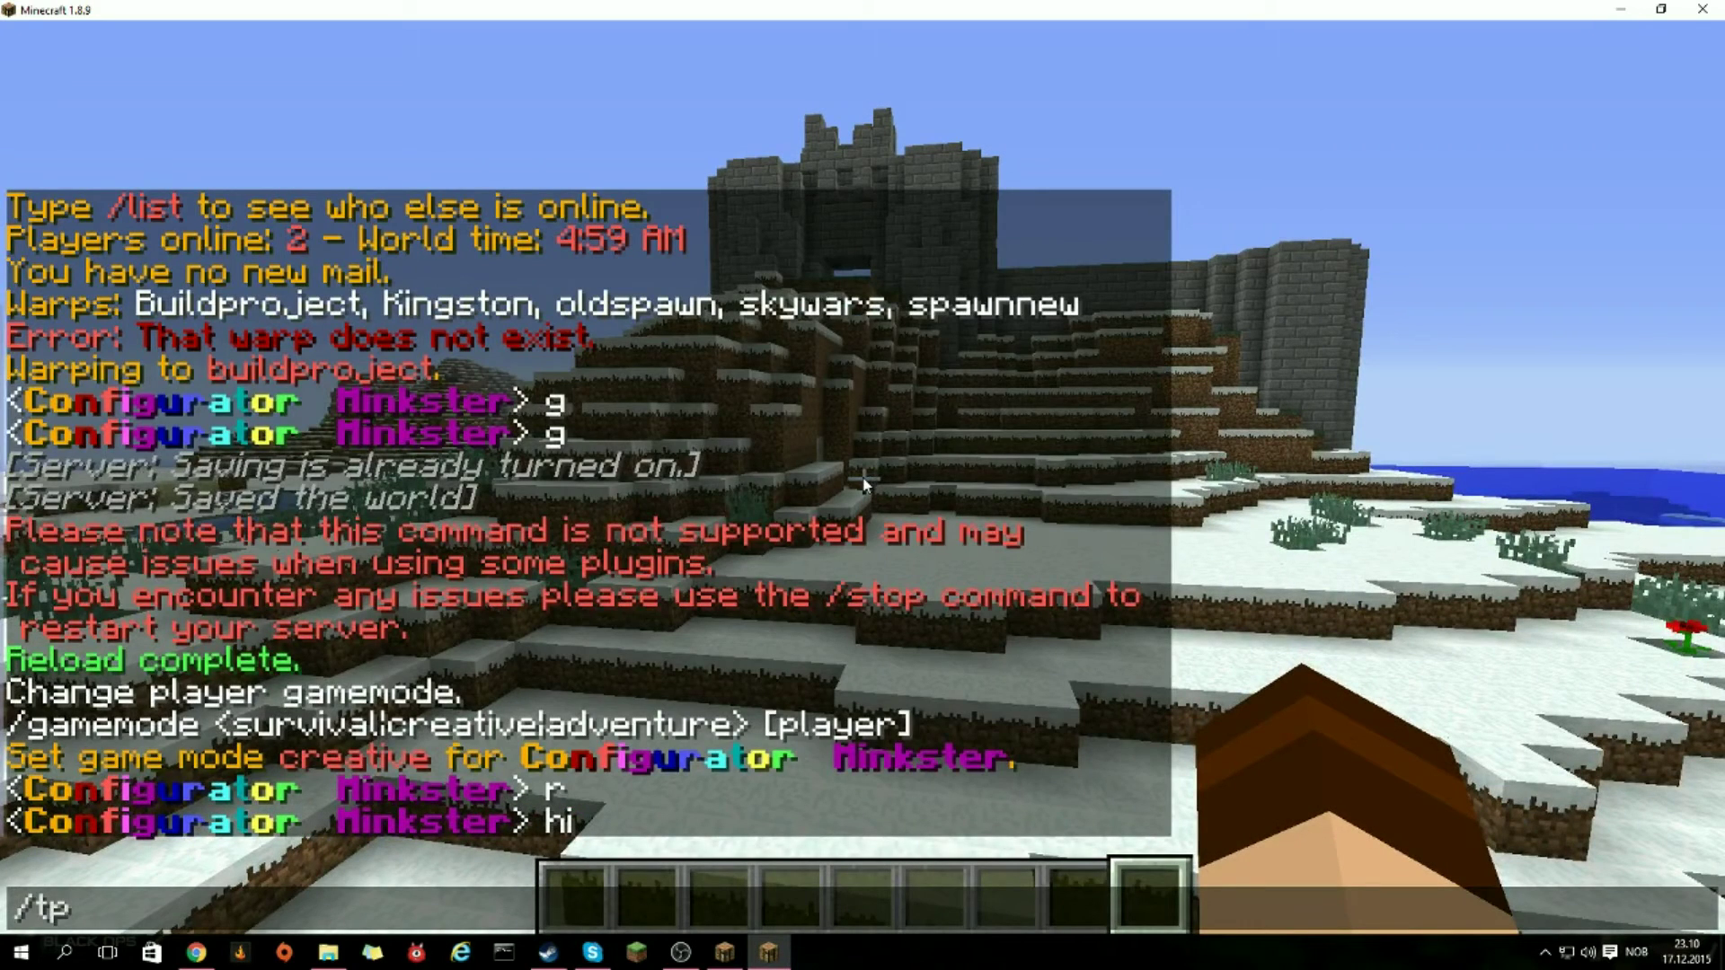
pyautogui.write('ora')
# Step: Teleport to the other player, send 'g' and 'hellot', and answer 'hello mink'
pyautogui.press('Escape')
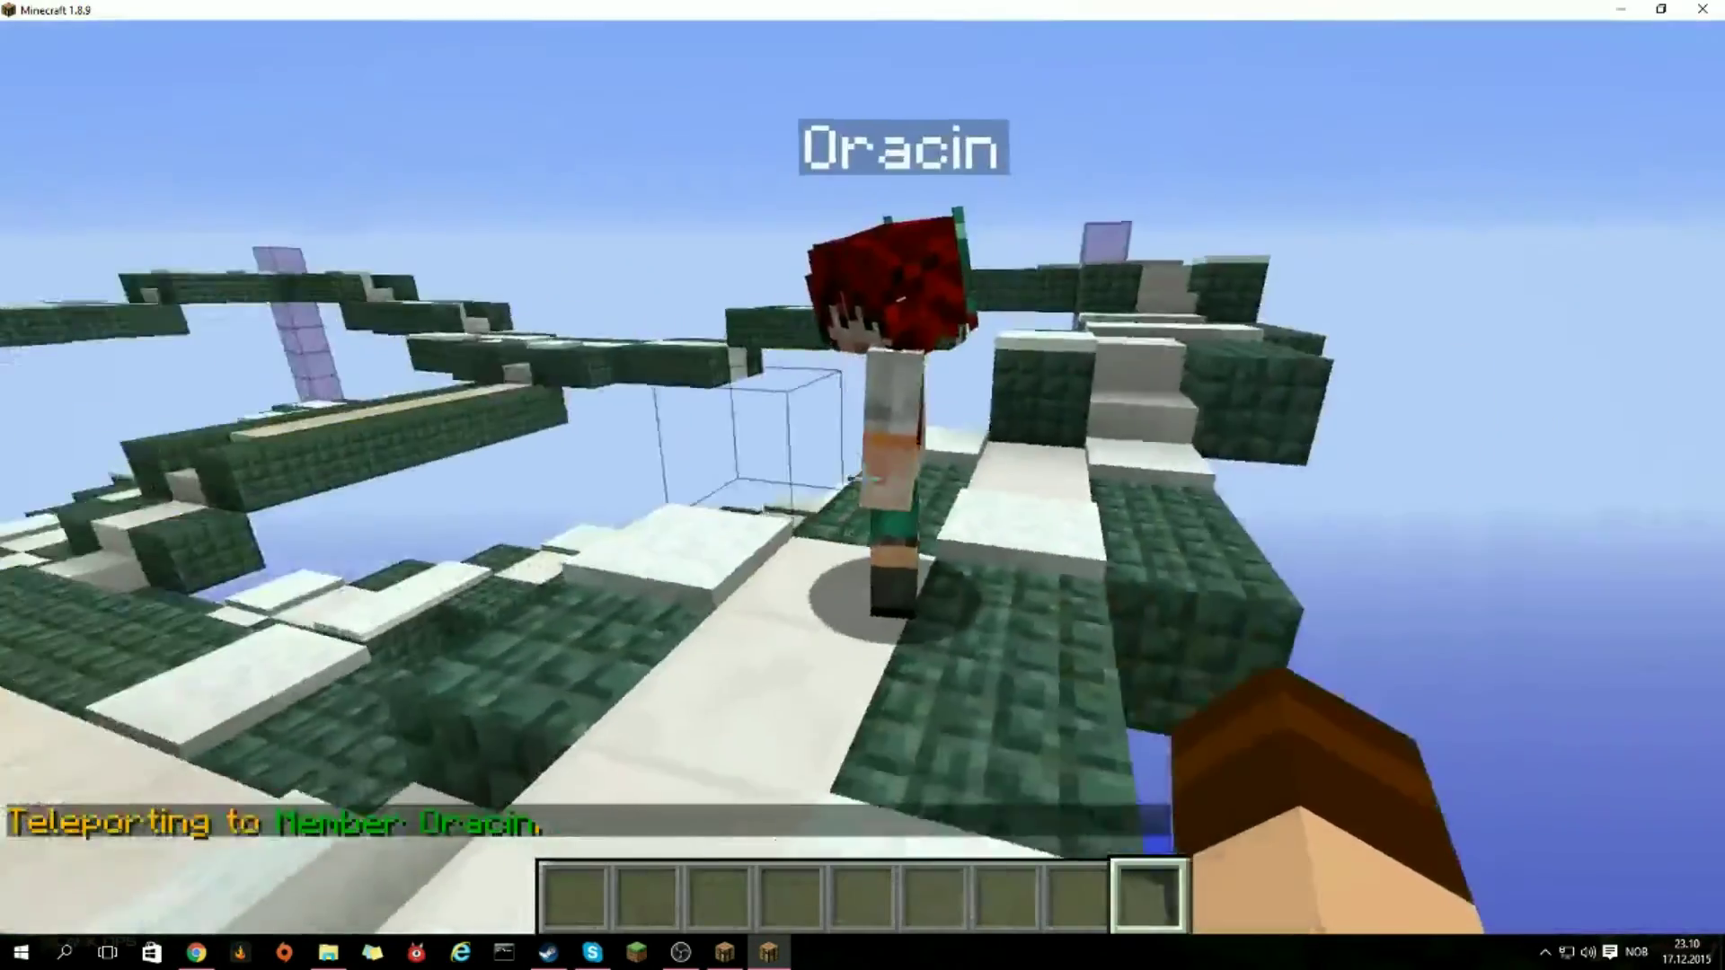
pyautogui.write('ter> g')
pyautogui.press('Return')
pyautogui.write('ter> ')
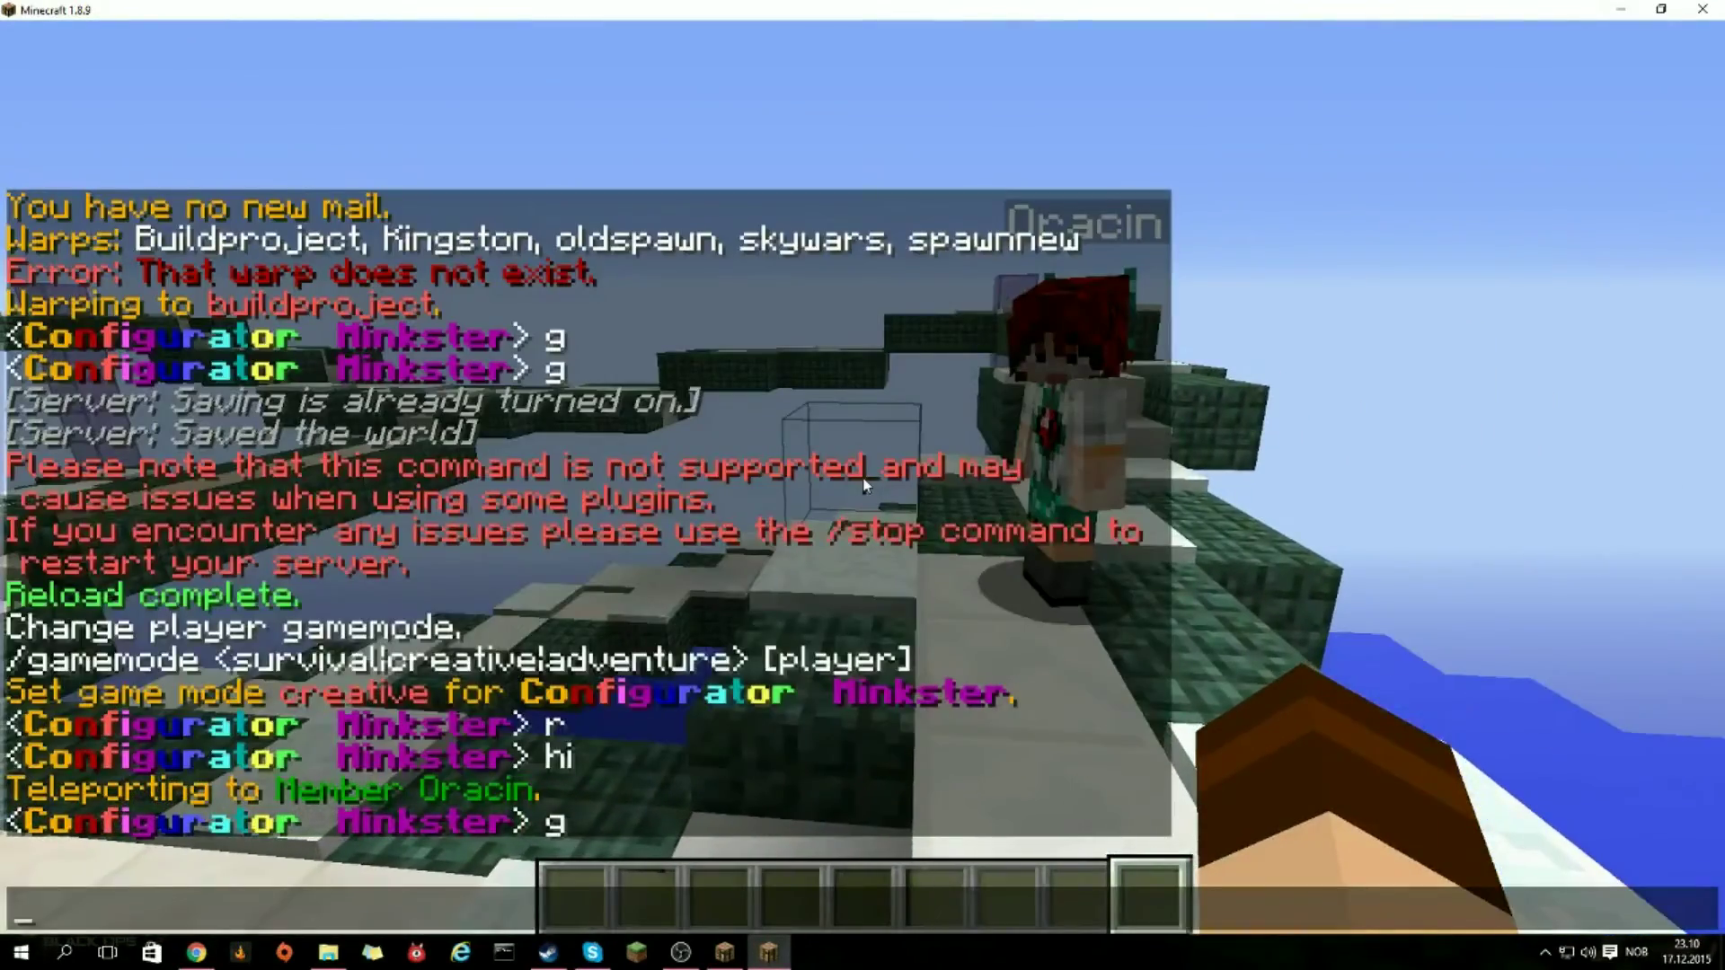
pyautogui.write('hellot')
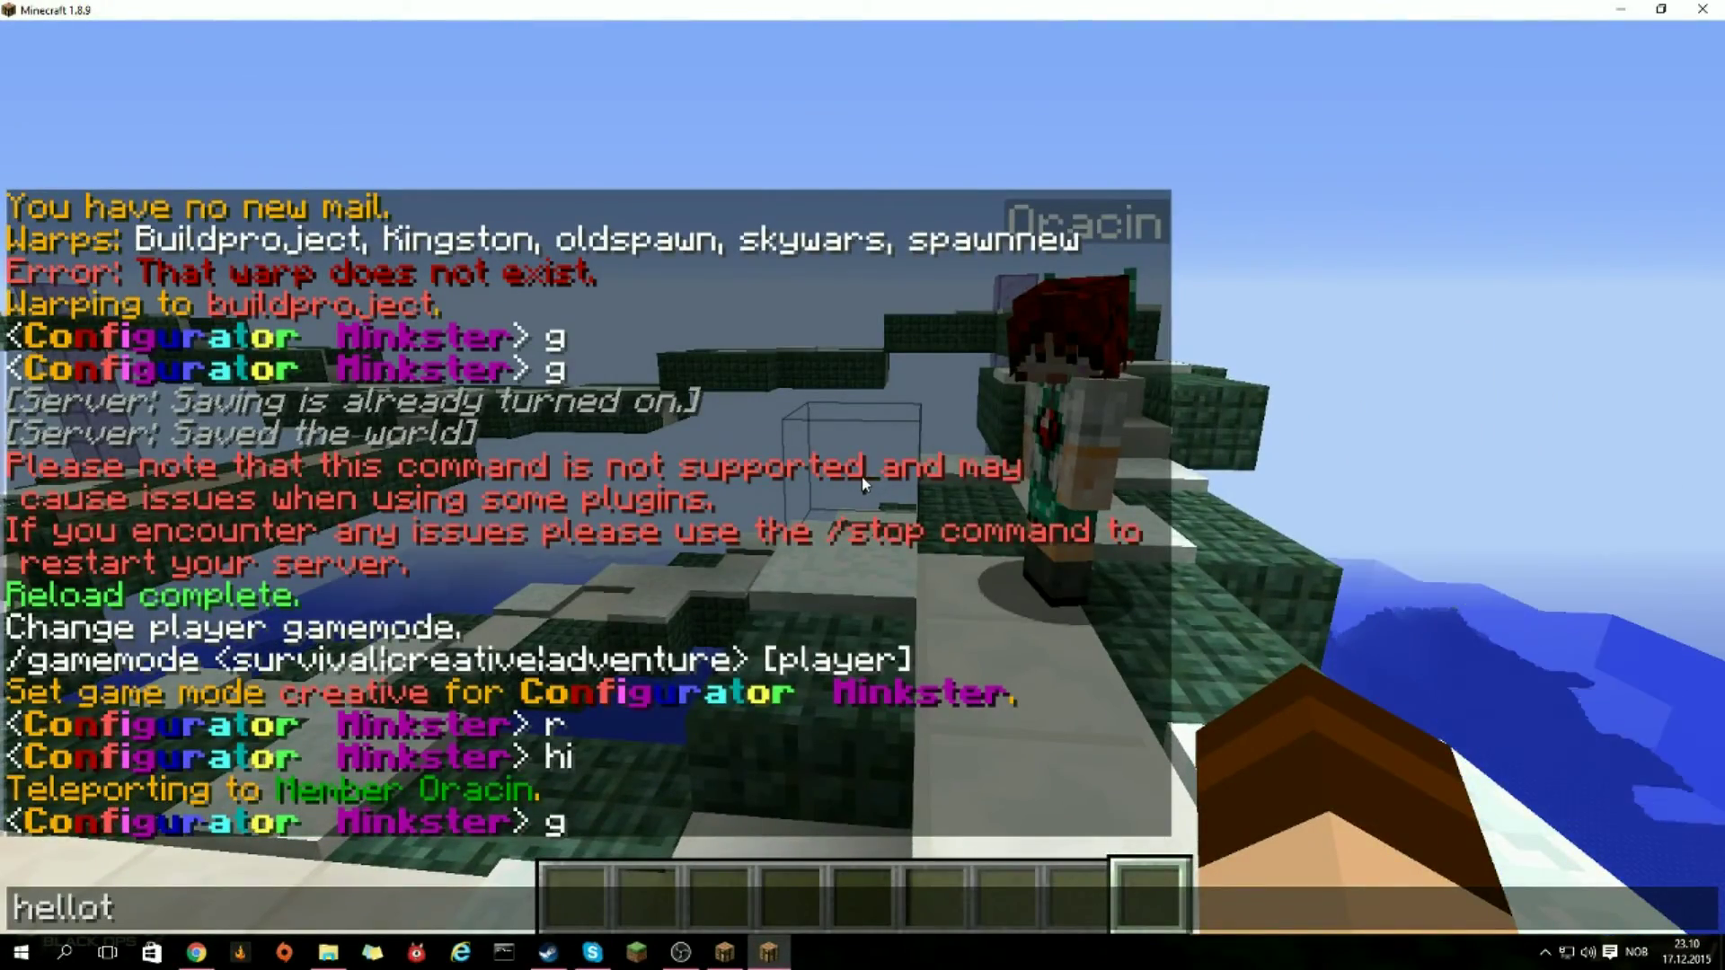
pyautogui.press('Return')
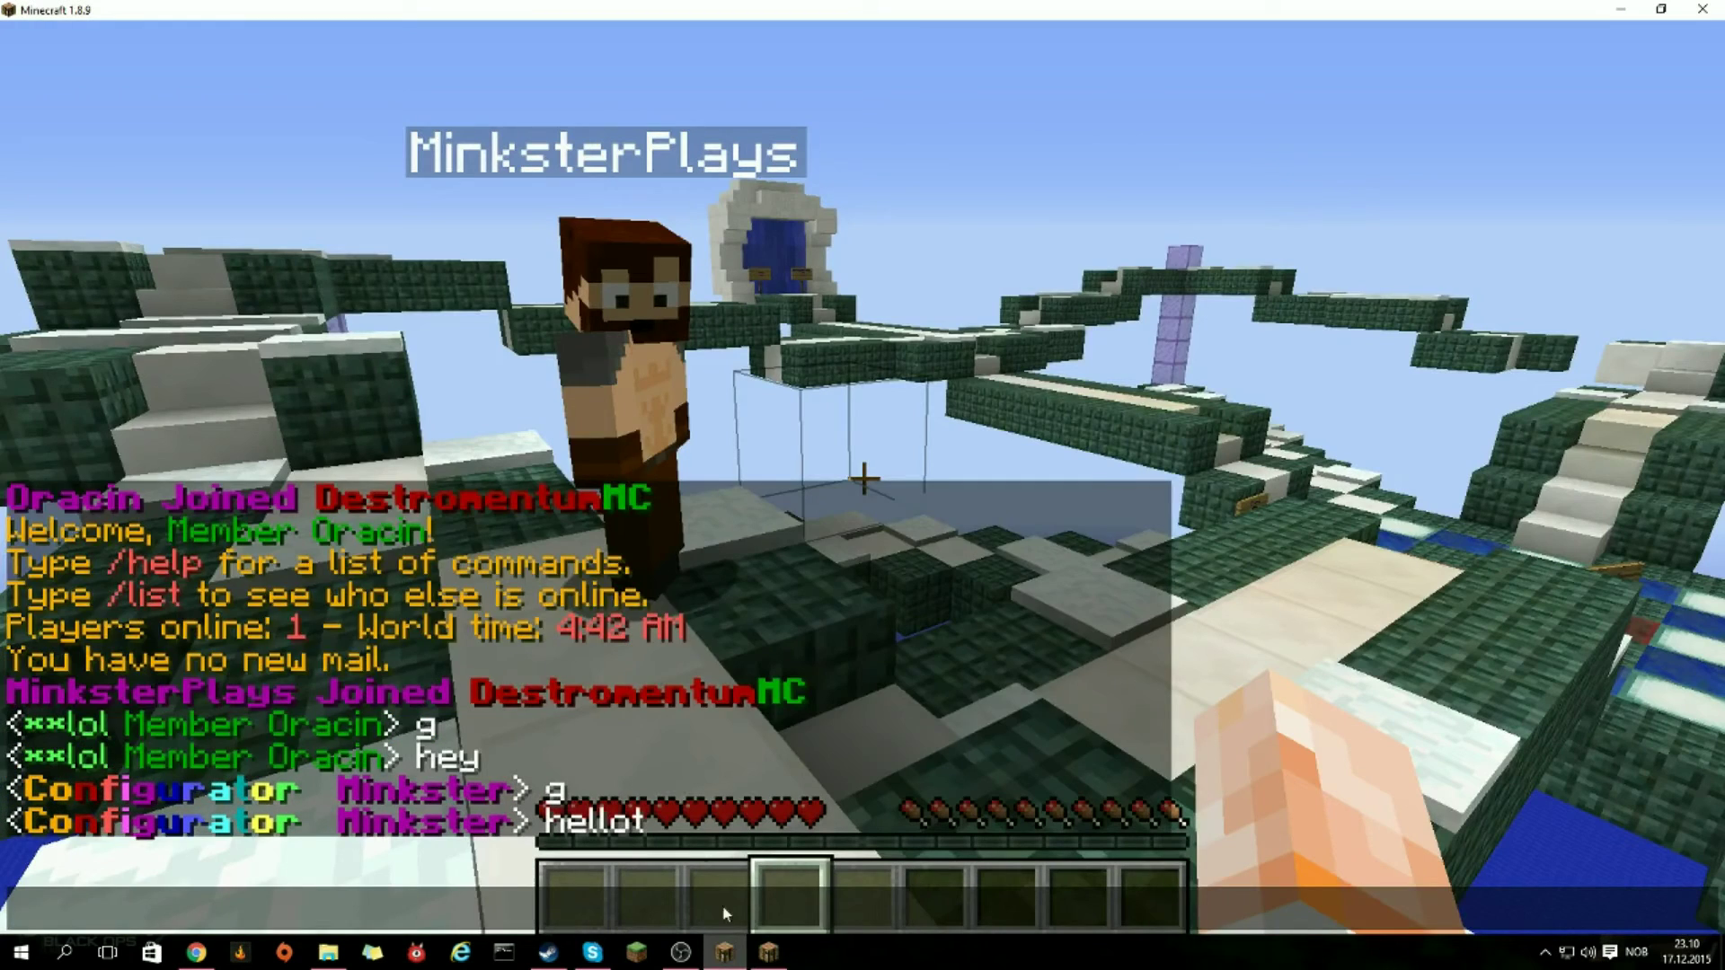
pyautogui.write('he')
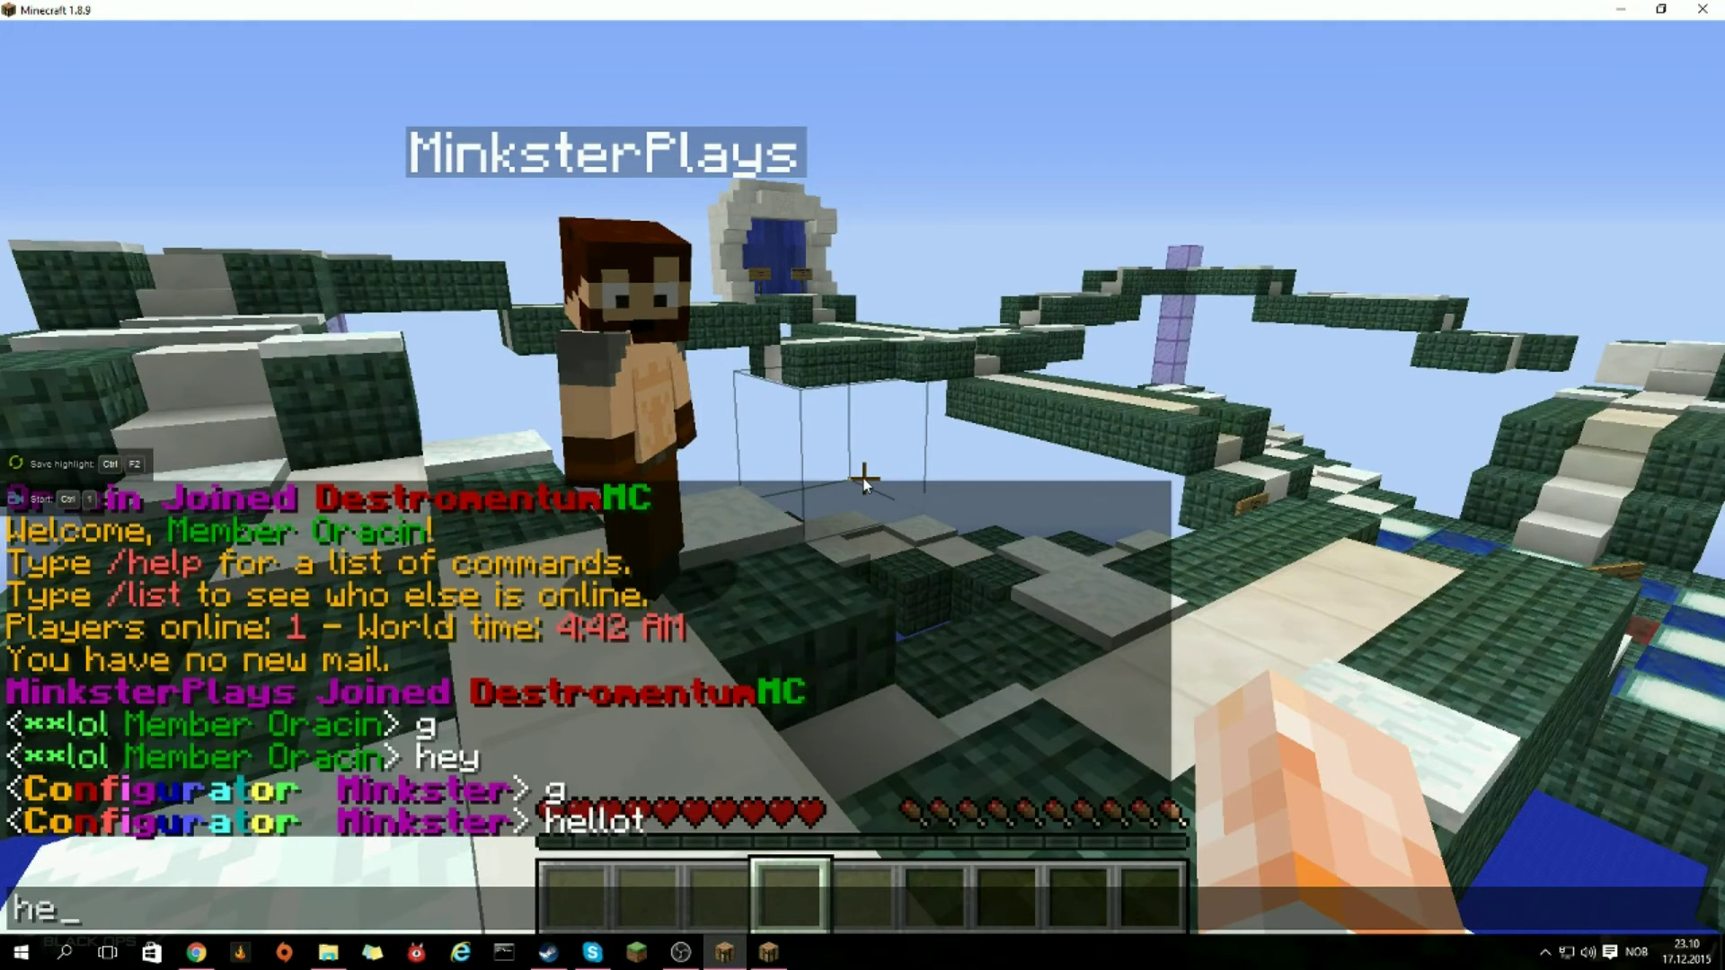
pyautogui.write('llo mink')
pyautogui.press('Return')
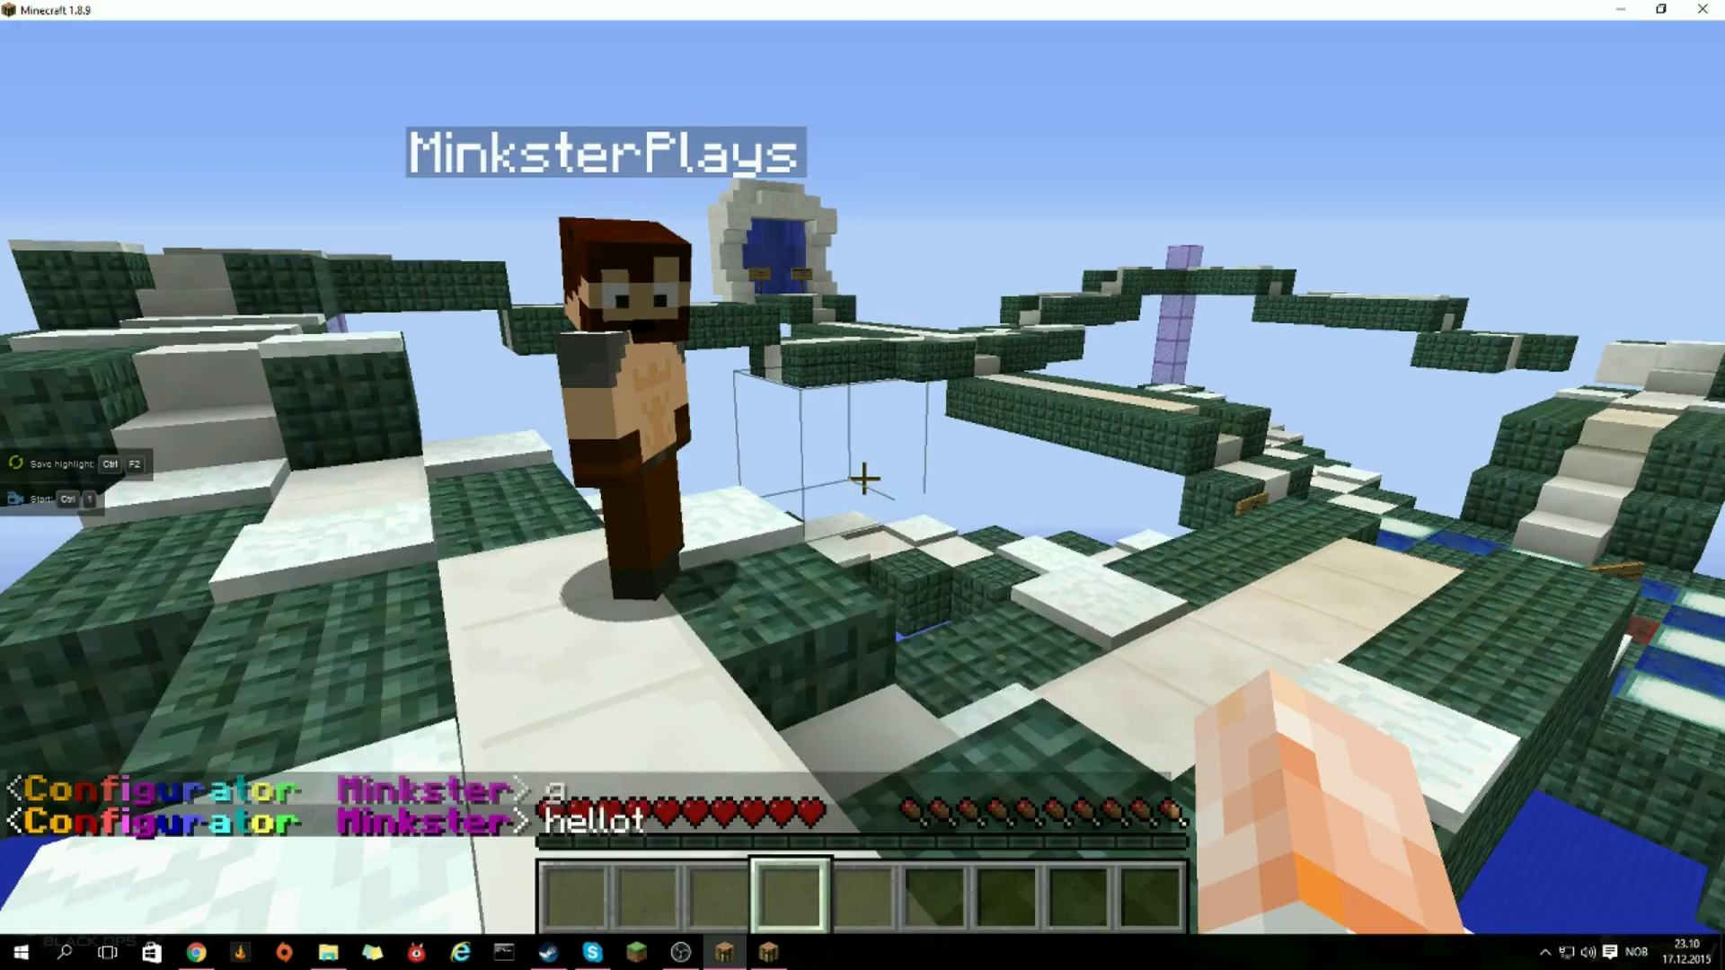
# Step: Move along the white walkway and over the sky platform toward the other player
pyautogui.press('w')
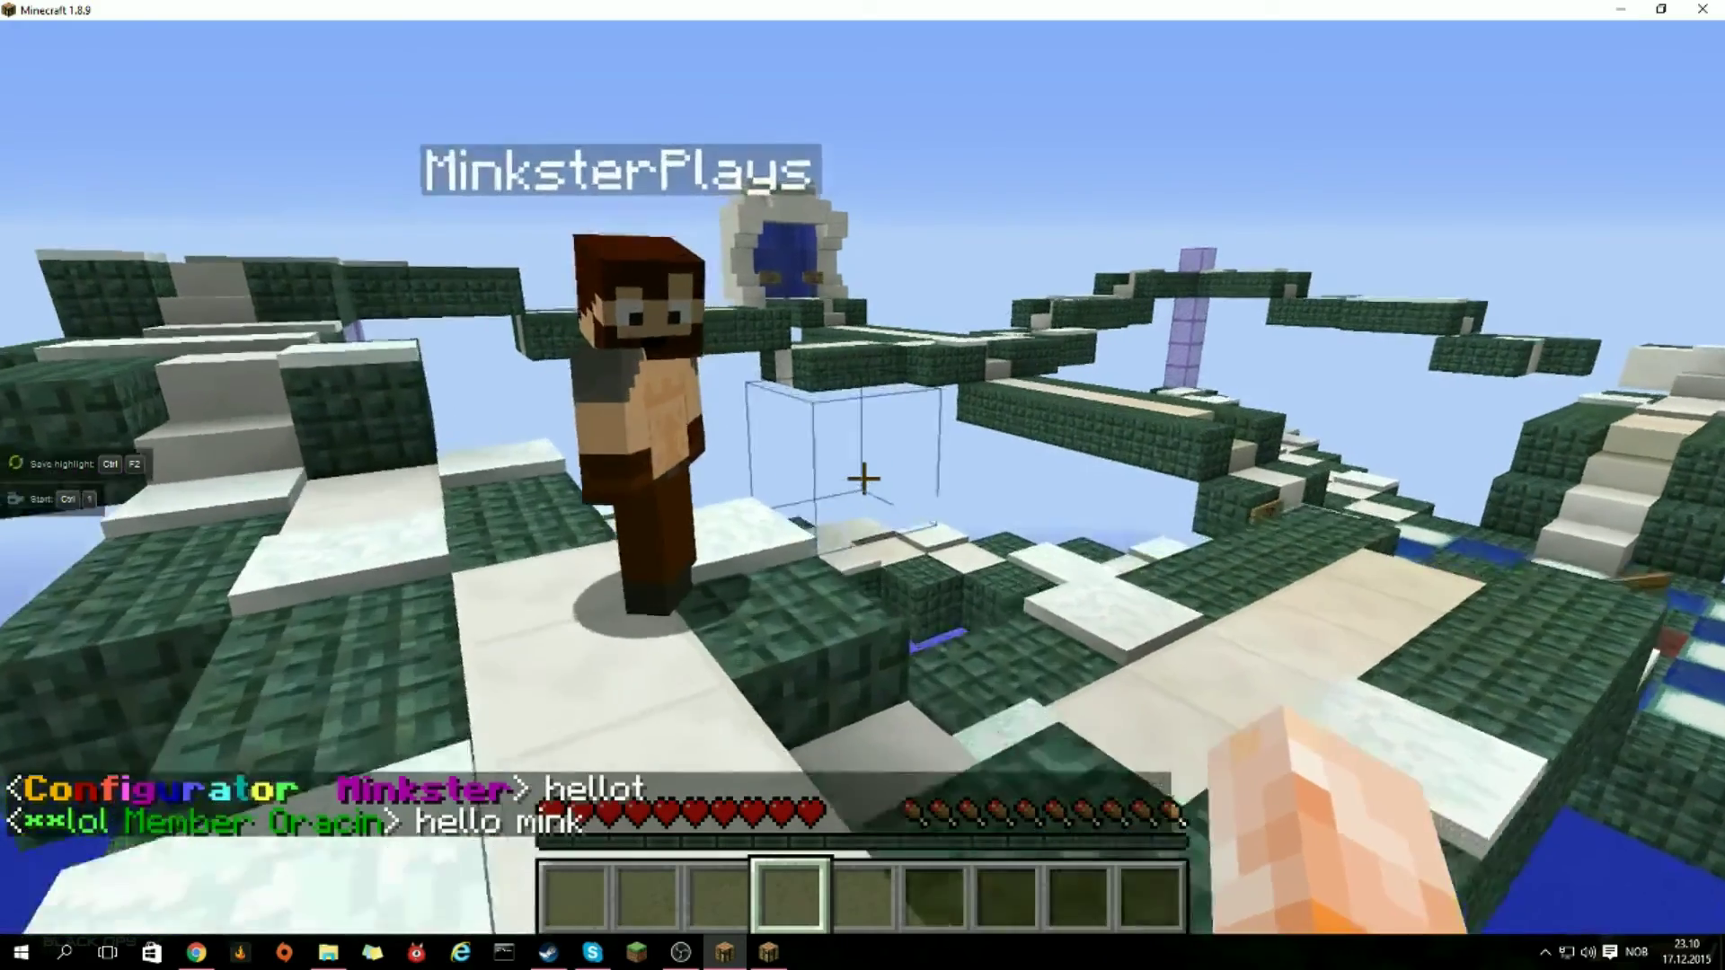
pyautogui.press('w')
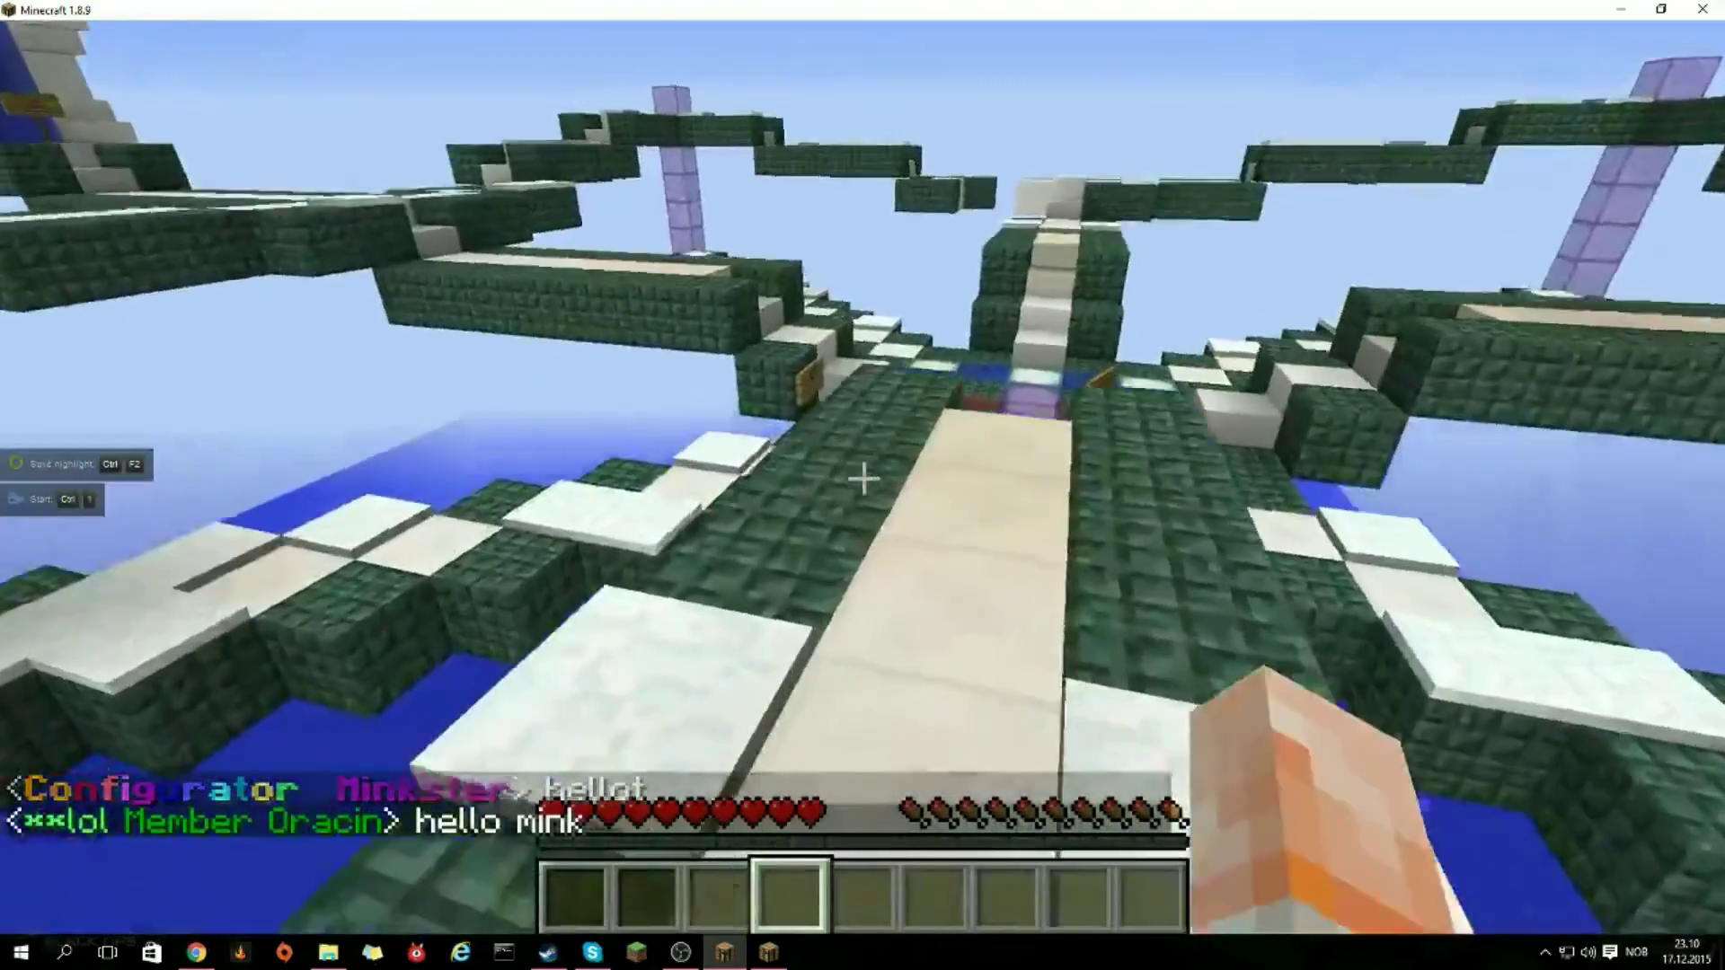
pyautogui.press('w')
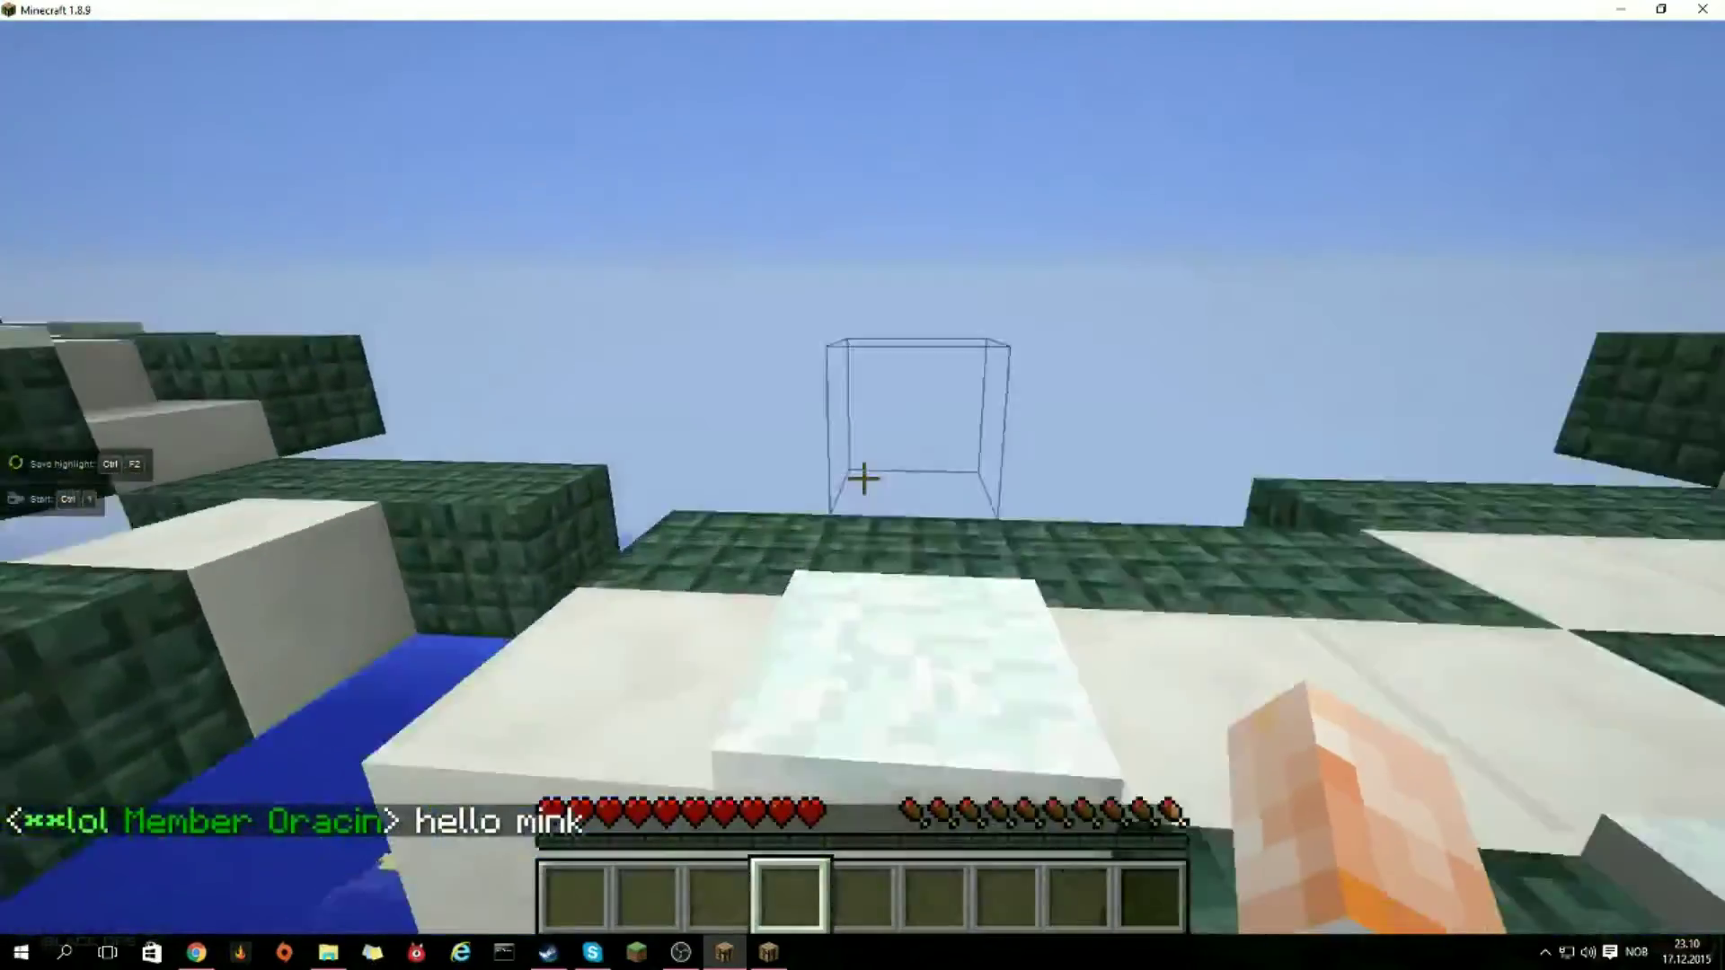
pyautogui.press('space')
pyautogui.press('w')
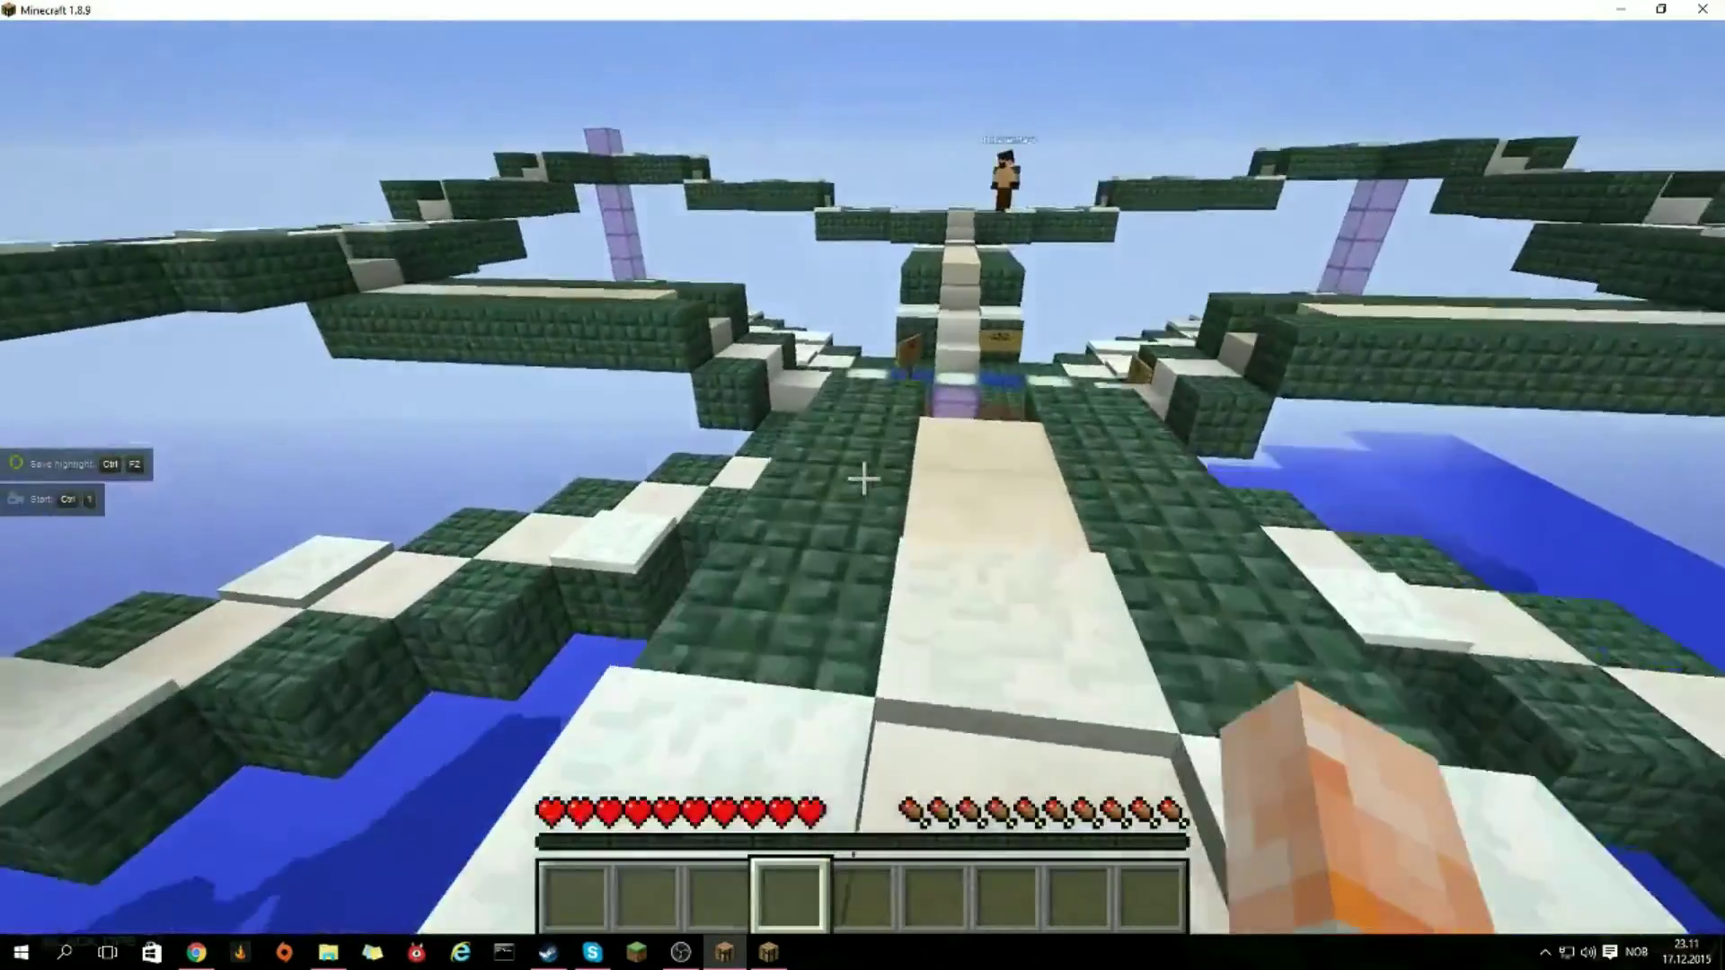
pyautogui.press('w')
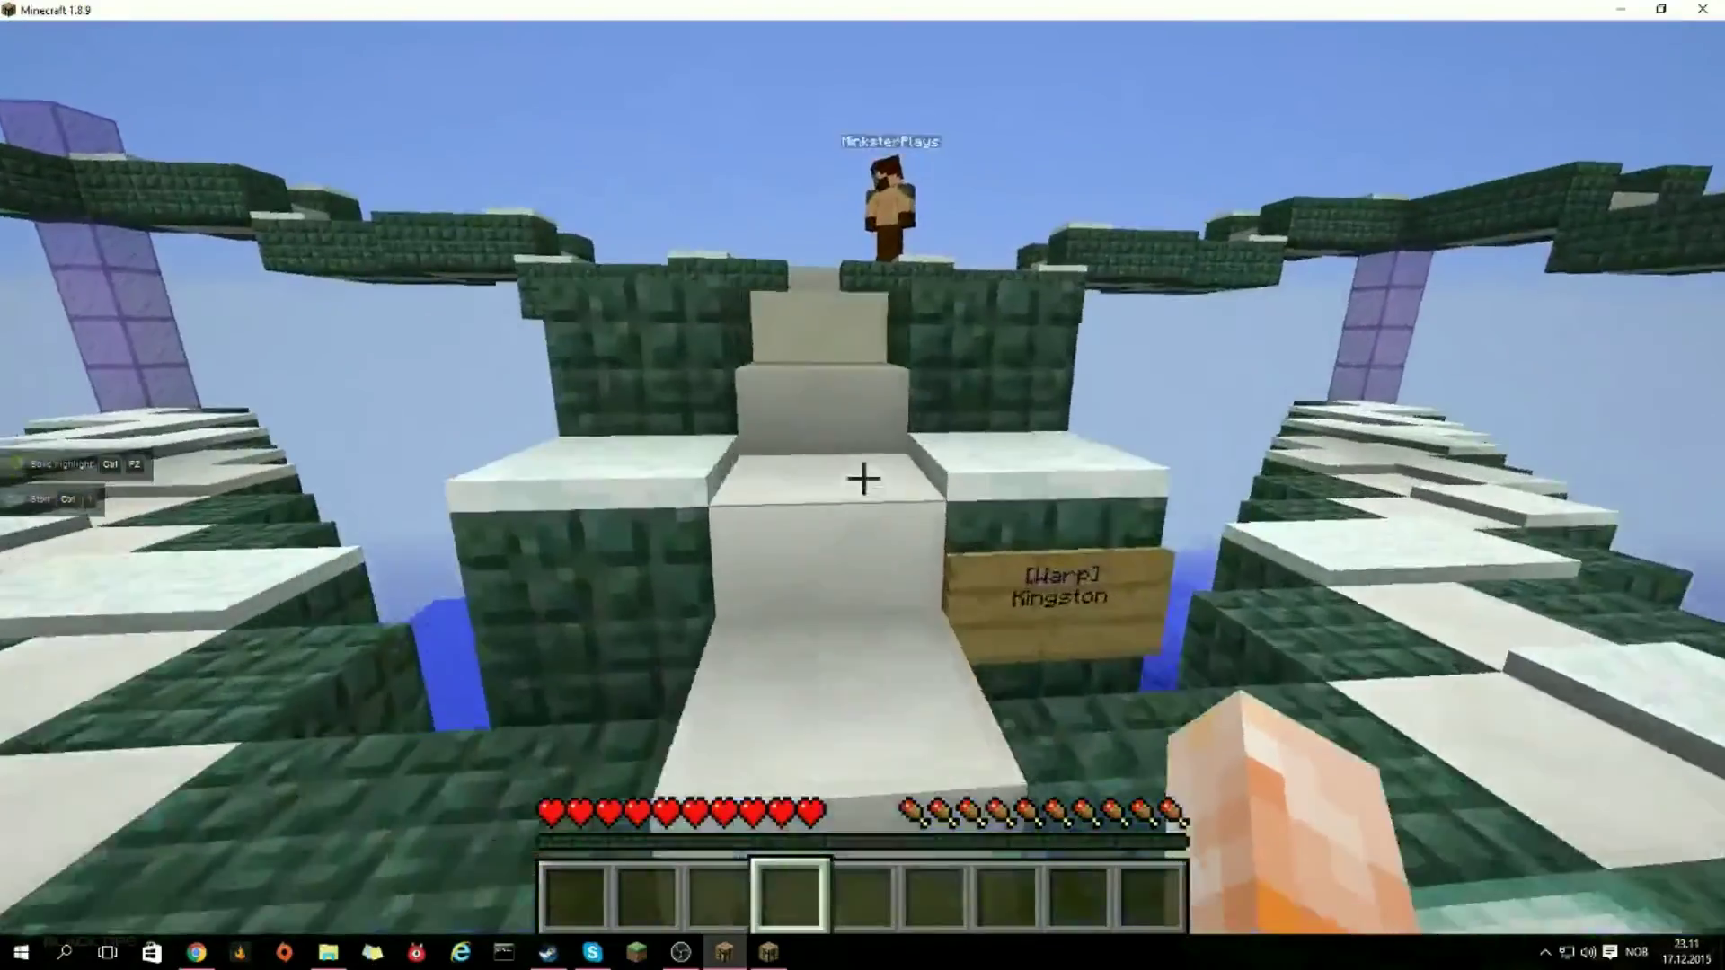